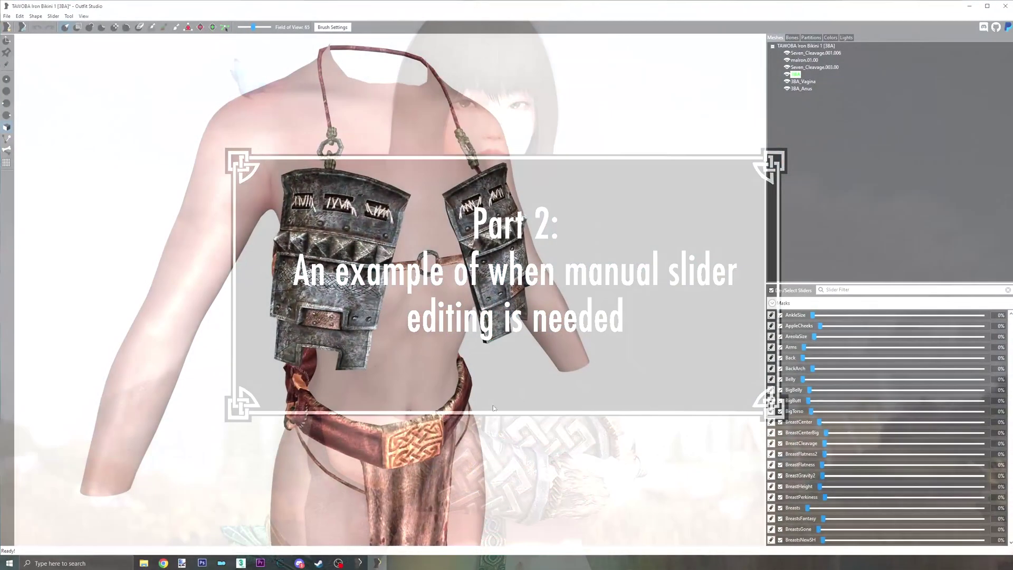
- Preview the Iron Bikini's deformation with BreastsNewSH, Breasts and BreastCleavage raised
scroll(641, 452, "up", 2)
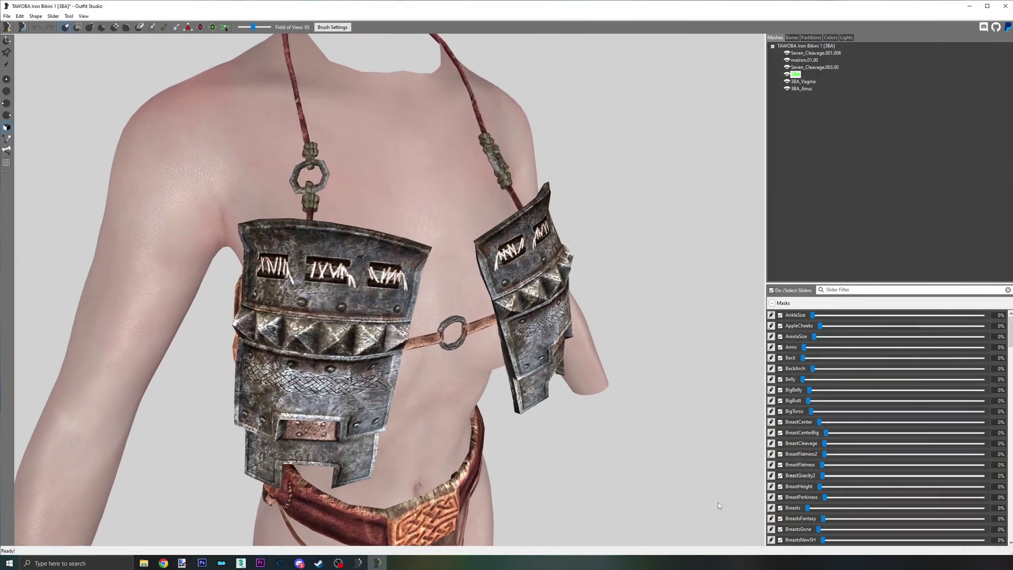
left_click_drag(823, 540, 816, 489)
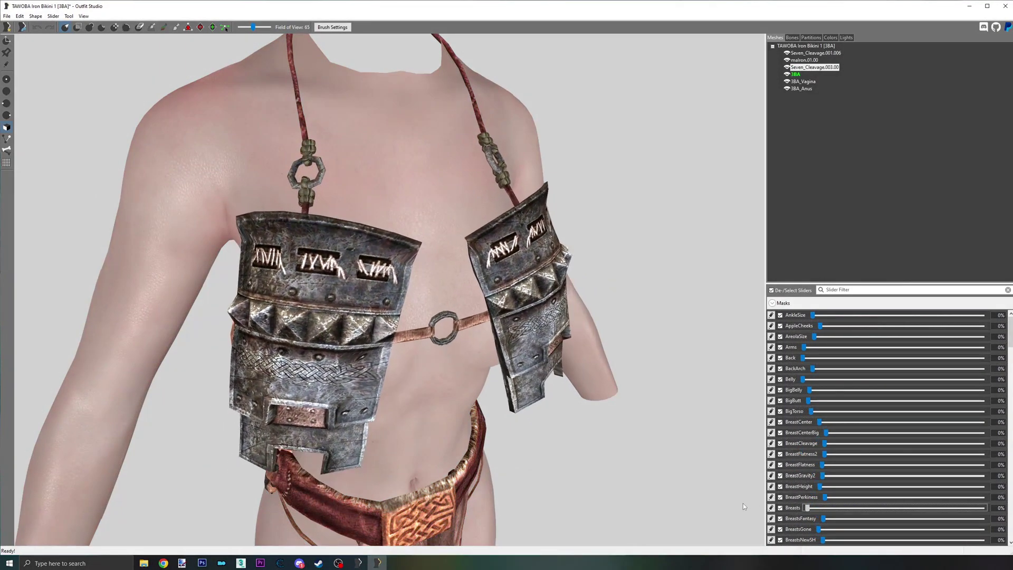
left_click_drag(807, 508, 787, 474)
mouse_move(824, 443)
left_mouse_down()
mouse_move(897, 444)
mouse_move(824, 443)
left_mouse_up()
scroll(992, 357, "down", 15)
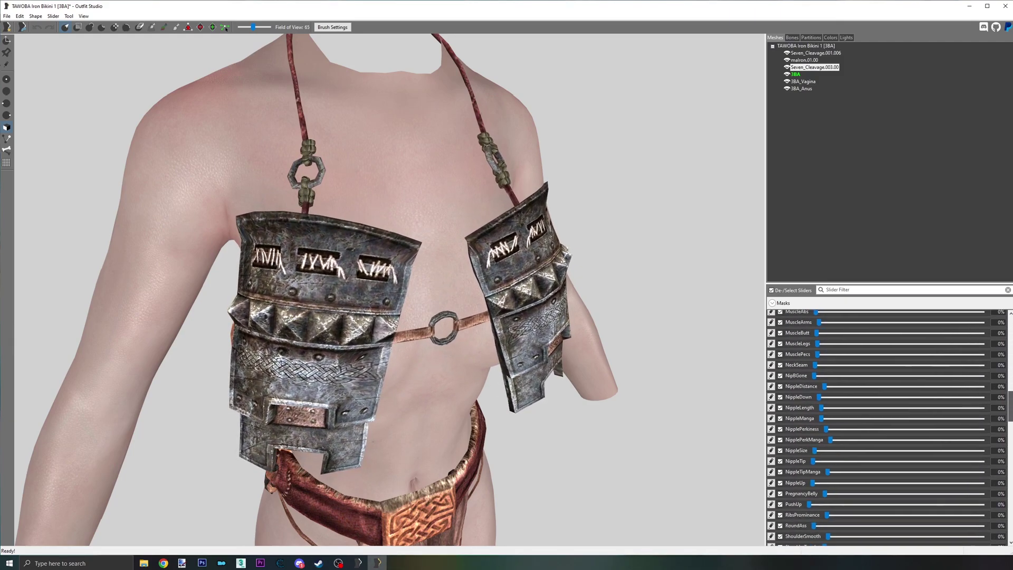
mouse_move(813, 526)
left_mouse_down()
mouse_move(897, 525)
mouse_move(812, 526)
left_mouse_up()
- Try BreastsTogether and raise 7B Upper to 69% to check the chest ring
scroll(812, 526, "down", 4)
scroll(897, 411, "up", 17)
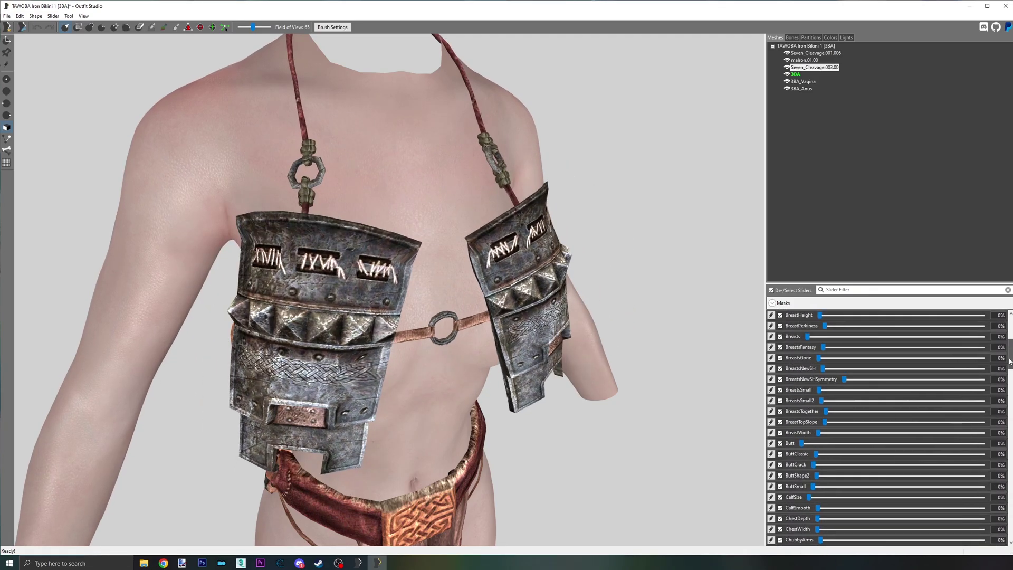
mouse_move(824, 411)
left_mouse_down()
mouse_move(914, 405)
mouse_move(826, 411)
mouse_move(929, 419)
mouse_move(822, 419)
mouse_move(982, 419)
mouse_move(822, 419)
left_mouse_up()
scroll(826, 412, "up", 5)
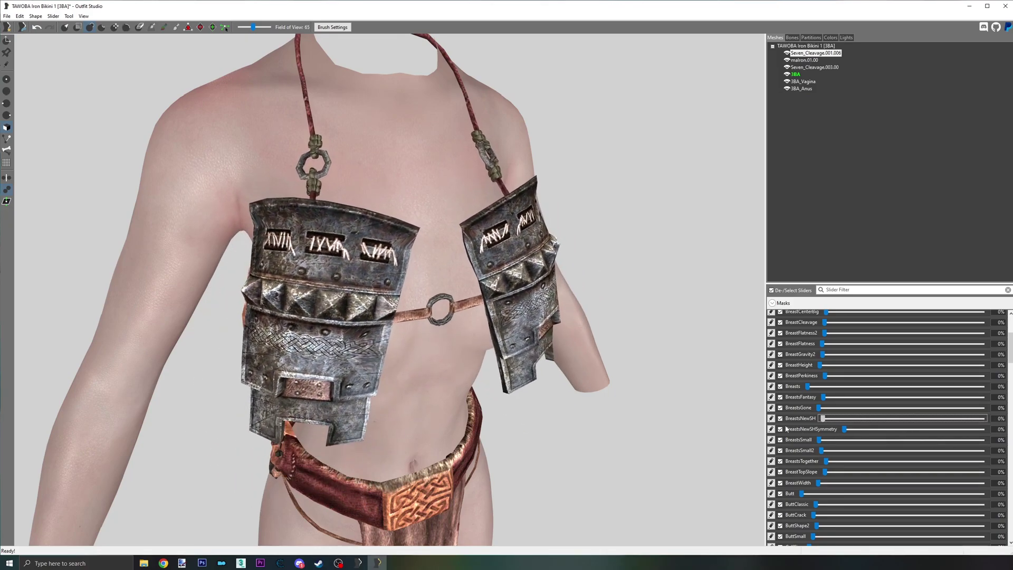
scroll(997, 401, "down", 12)
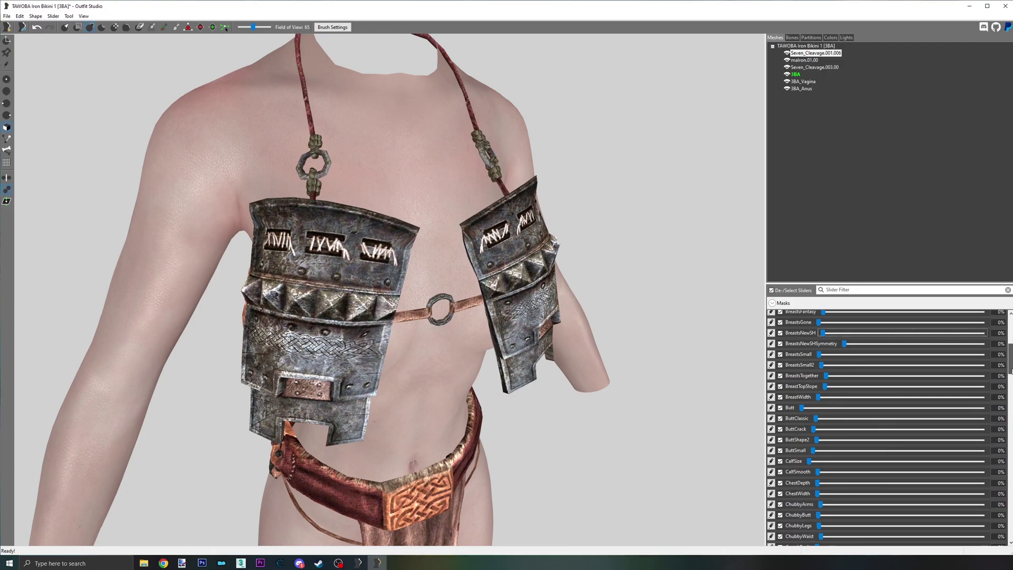
scroll(886, 428, "down", 12)
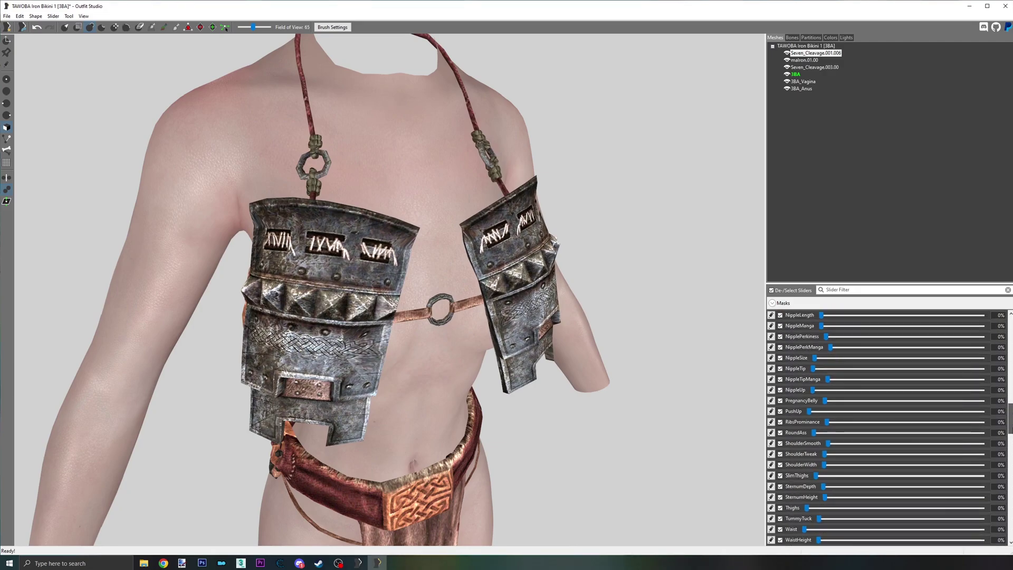
left_click_drag(813, 439, 756, 440)
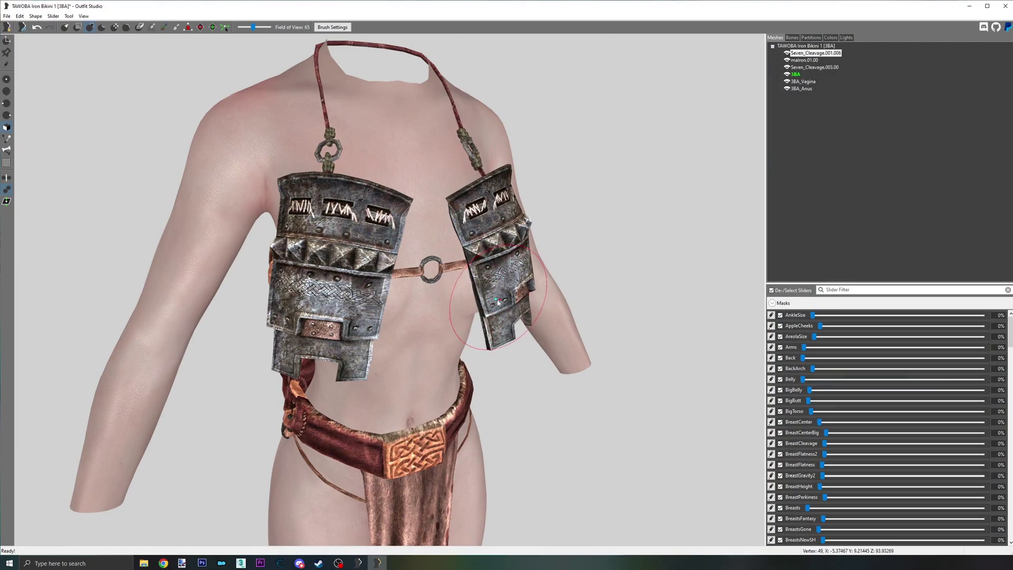
scroll(473, 315, "up", 2)
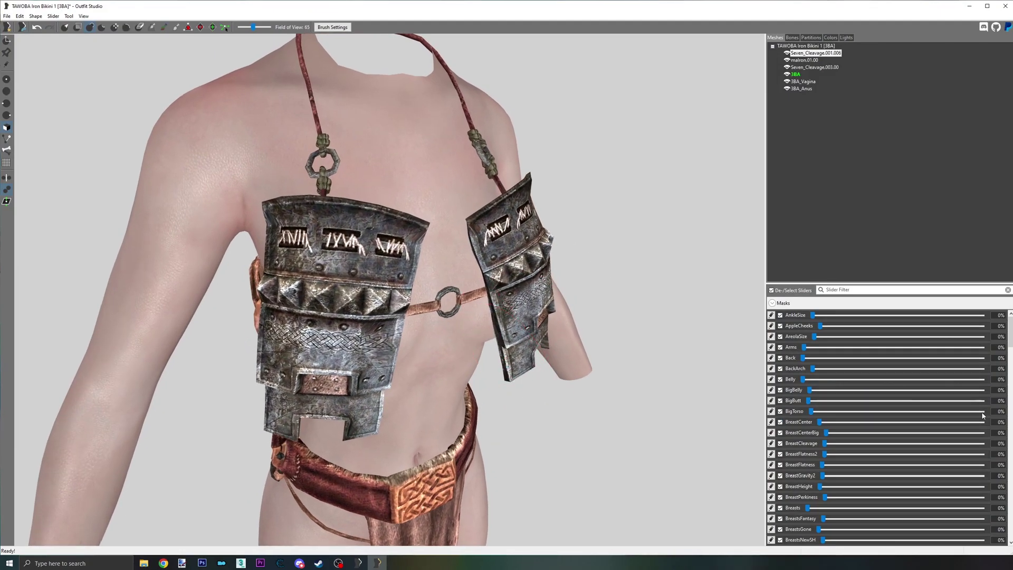
left_click_drag(808, 508, 823, 540)
scroll(881, 497, "up", 3)
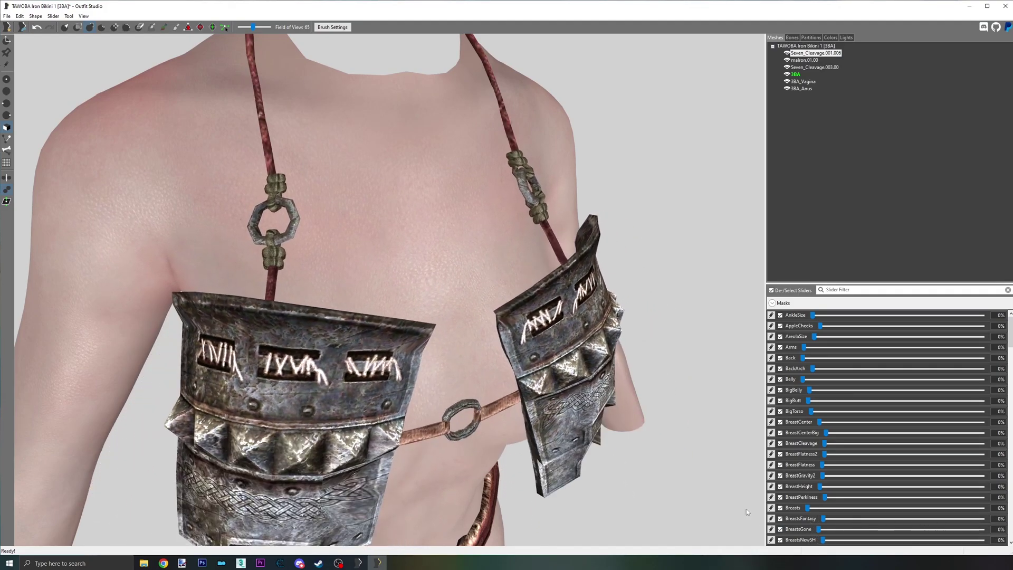
scroll(604, 394, "down", 2)
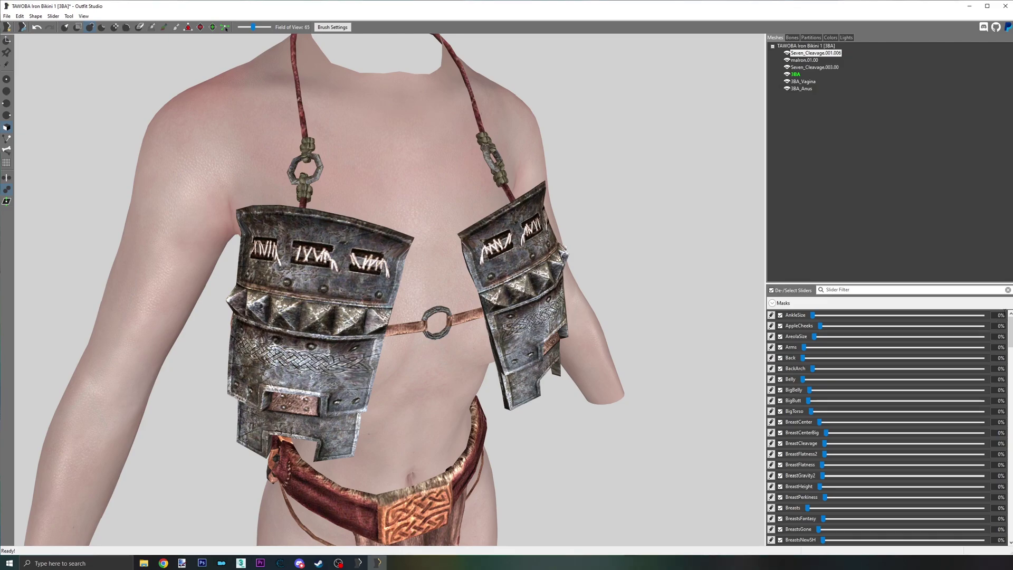
double_click(811, 56)
scroll(519, 234, "up", 2)
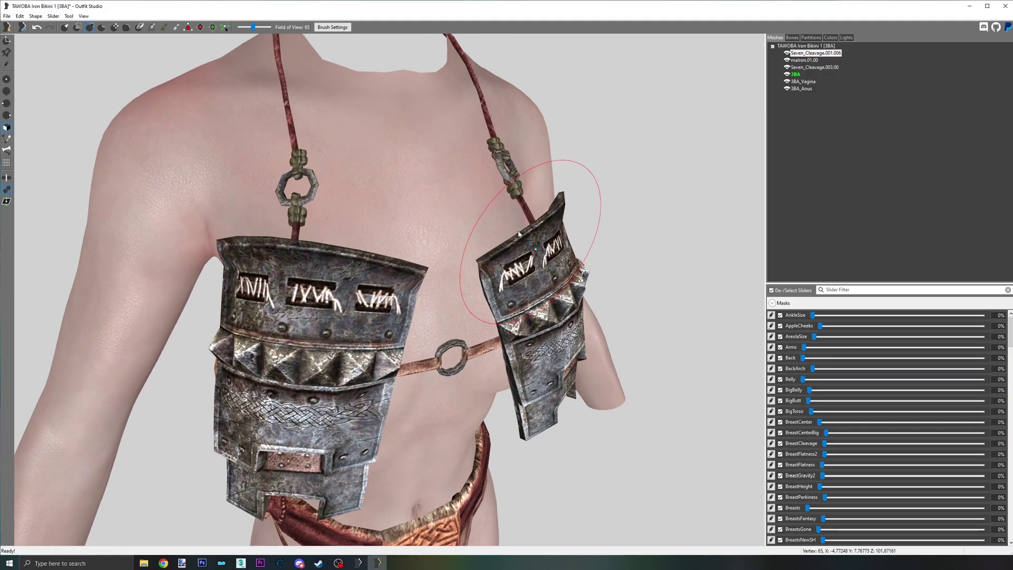
scroll(519, 232, "down", 3)
key("t")
scroll(539, 225, "up", 3)
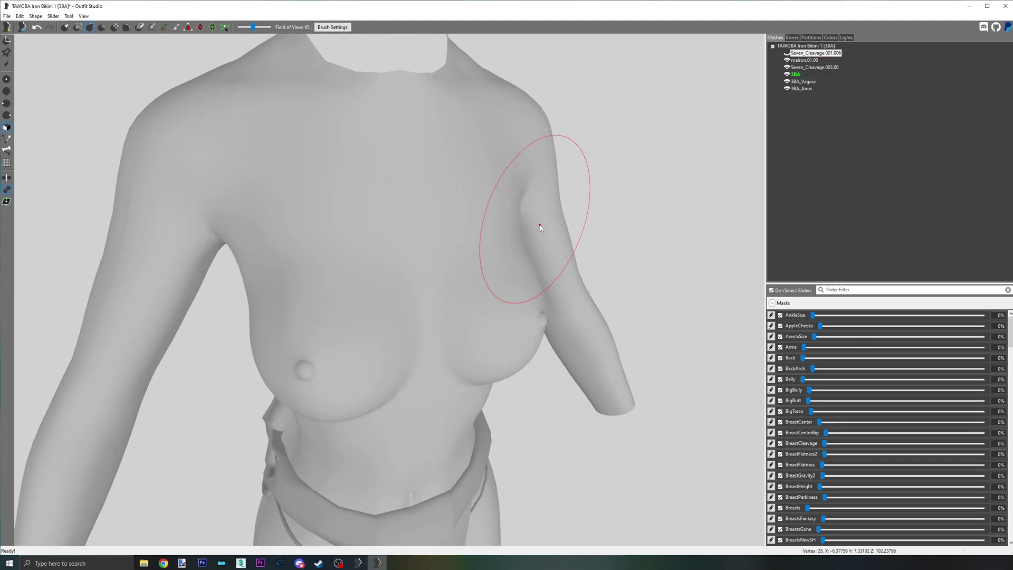
key("w")
key("w")
key("w")
key("w")
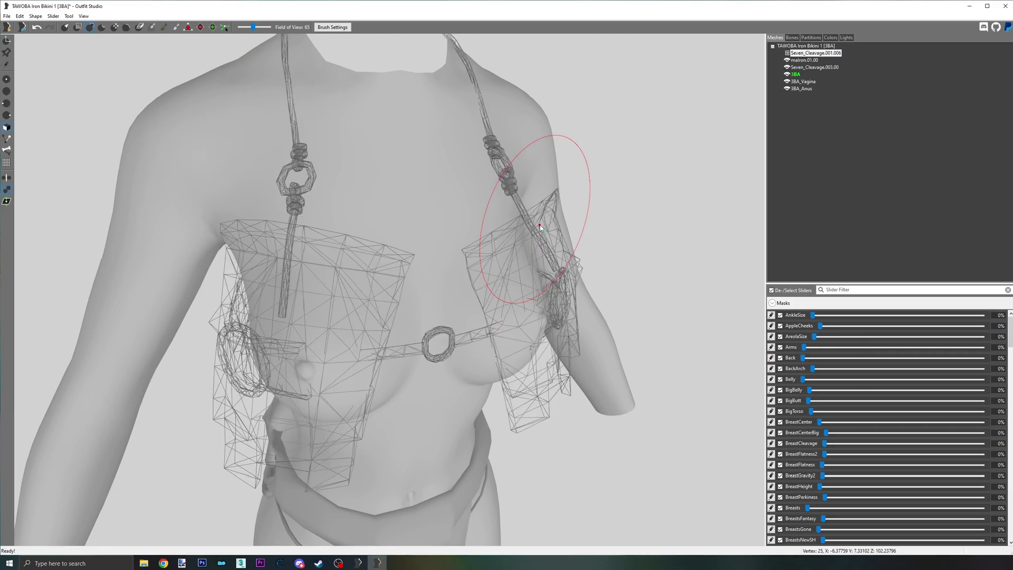
key("t")
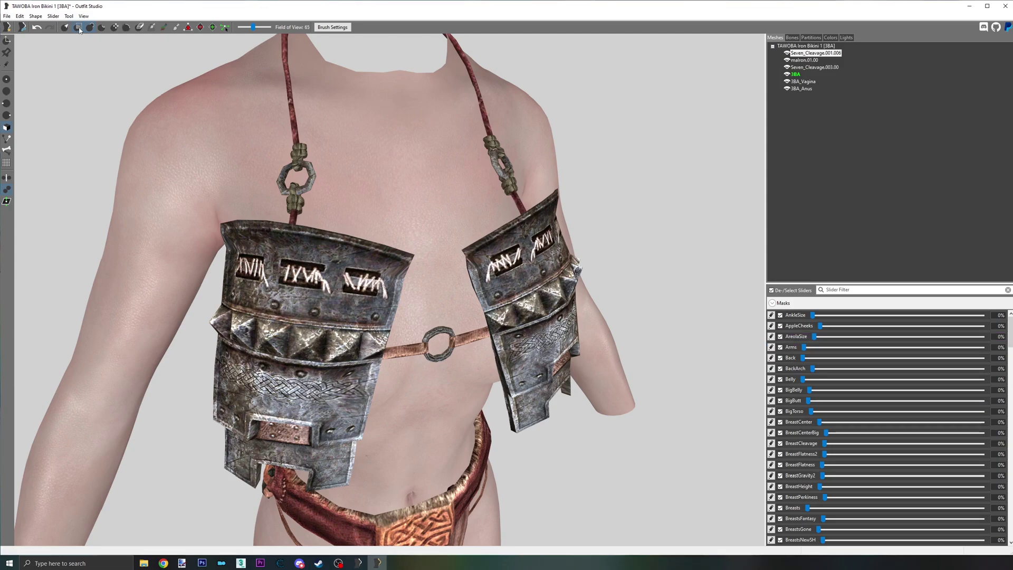
- Paint a mask over the chest strap and ring, then invert it onto the armour plates
left_click(7, 189)
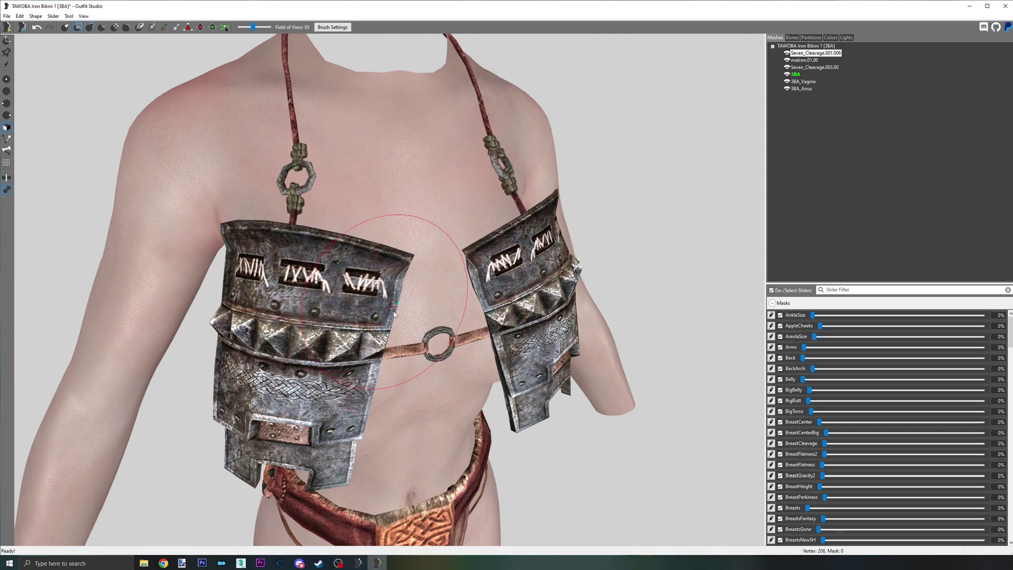
left_click(441, 349)
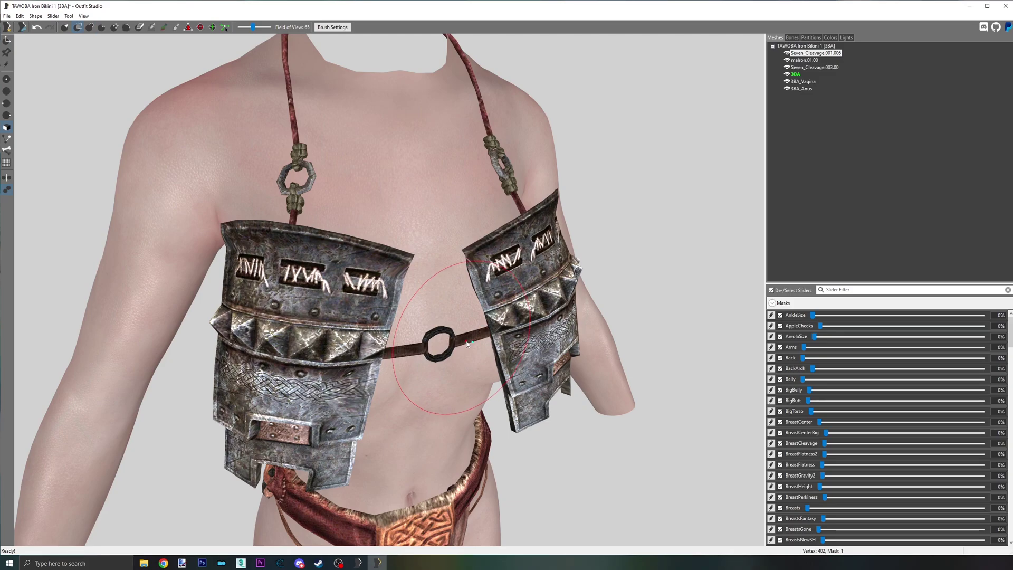
key("ctrl+z")
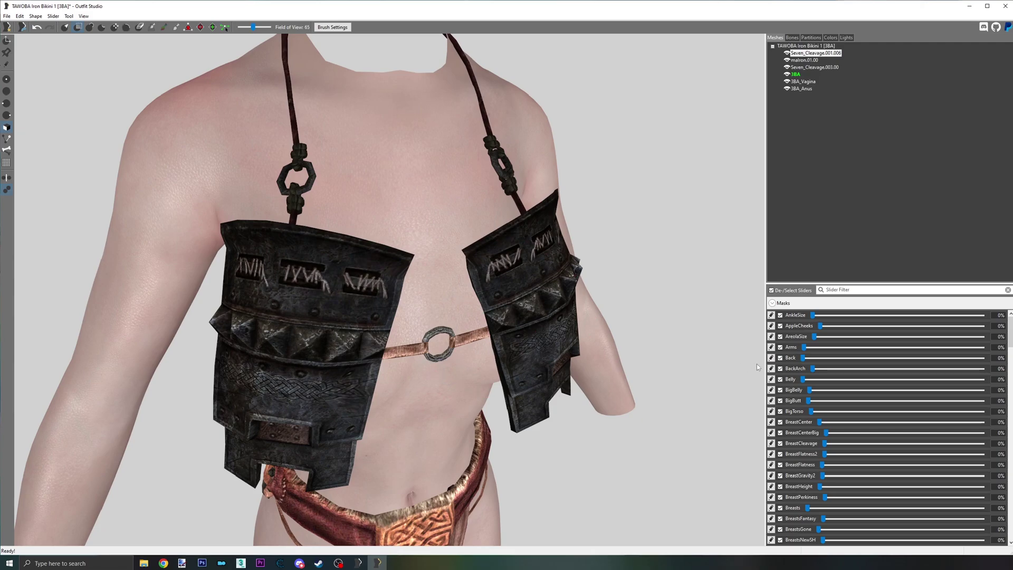
- Clear the BreastFlatness2 slider data from the unmasked strap and ring
left_click(771, 454)
right_click_drag(581, 383, 531, 376)
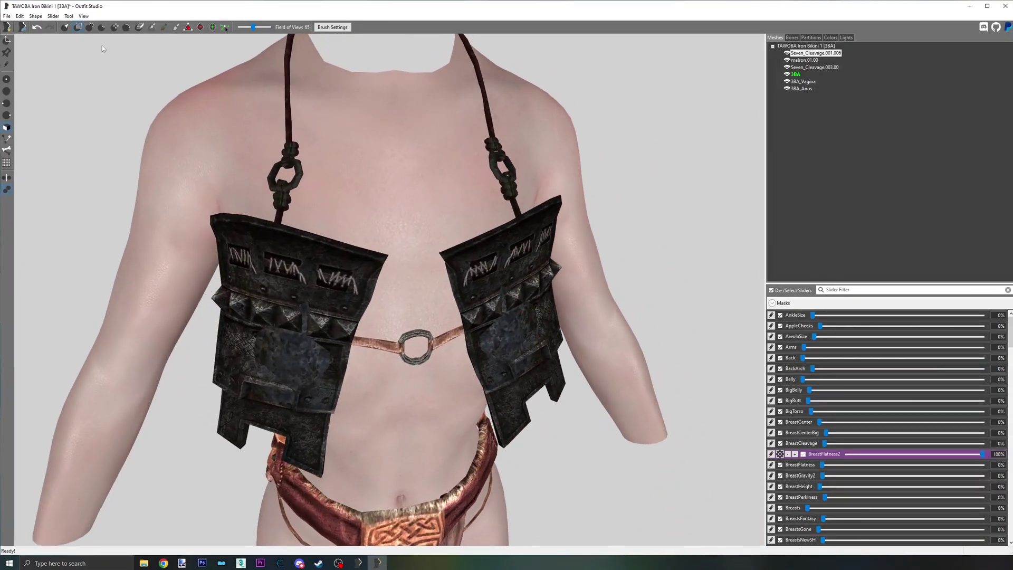
left_click(52, 17)
left_click(76, 190)
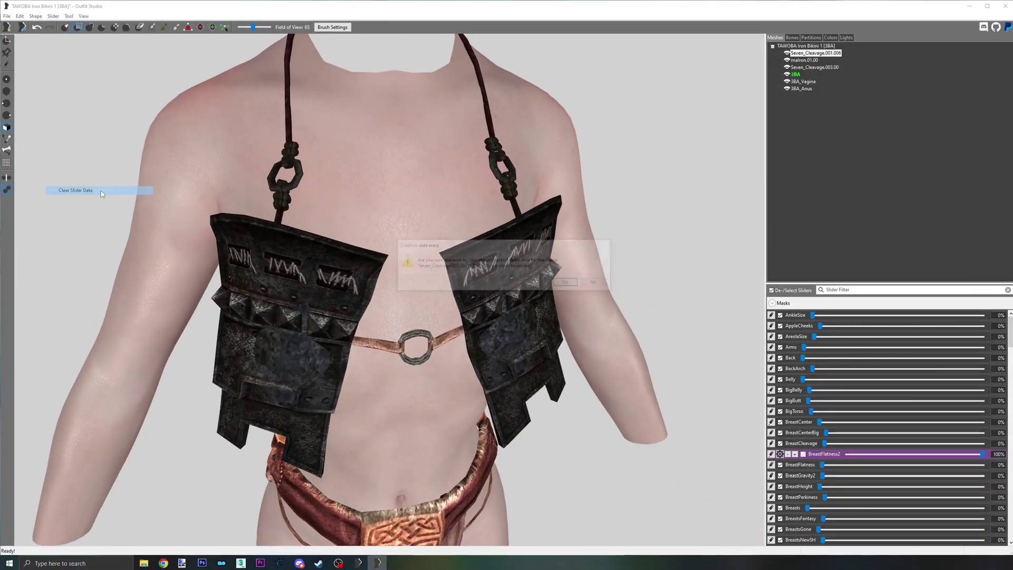
left_click(567, 283)
mouse_move(567, 284)
right_mouse_down()
mouse_move(632, 285)
mouse_move(584, 283)
right_mouse_up()
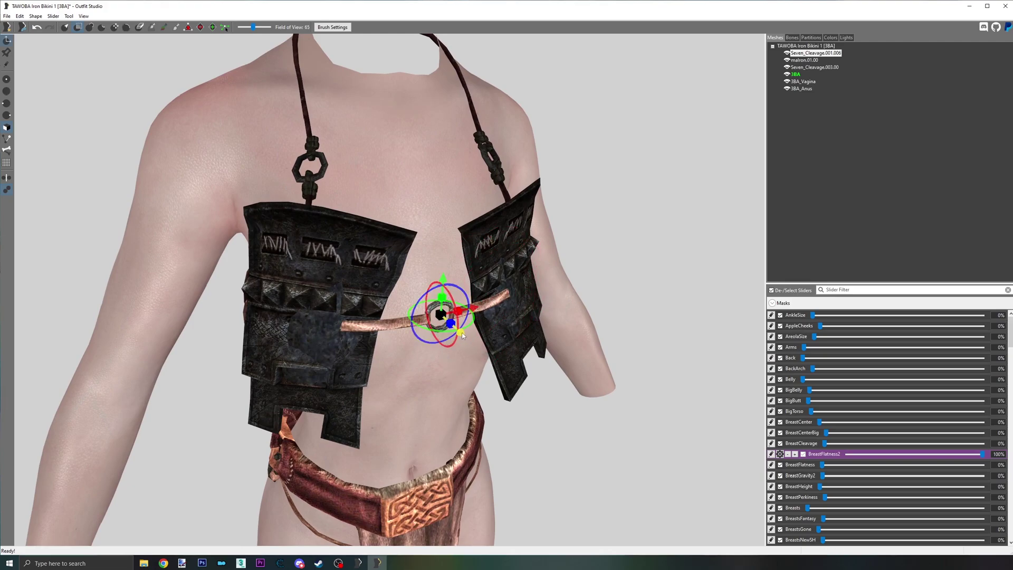
- Scale the chest strap and ring down for BreastFlatness2 and inspect them from several angles
left_click_drag(462, 333, 450, 328)
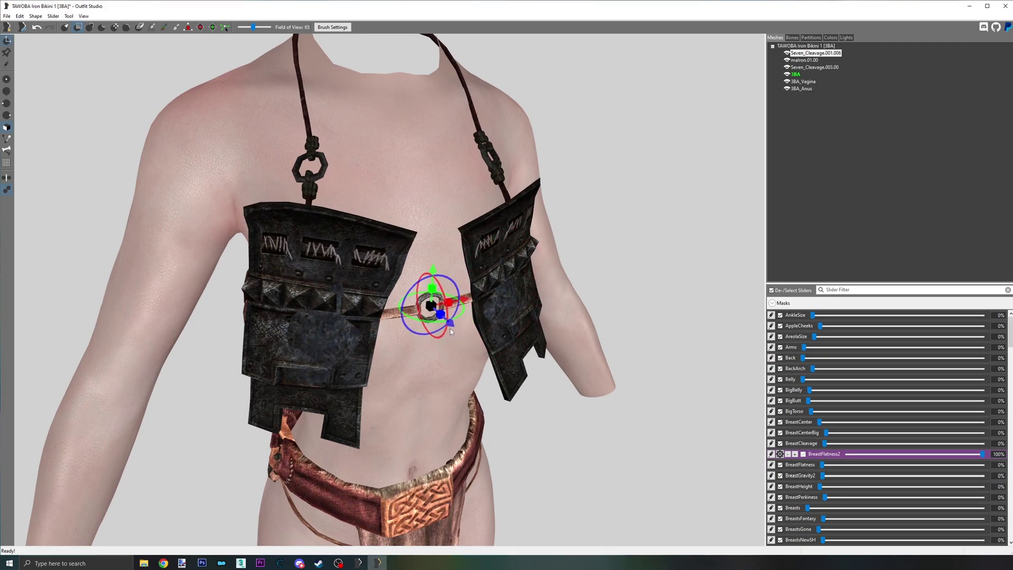
right_click_drag(450, 329, 416, 315)
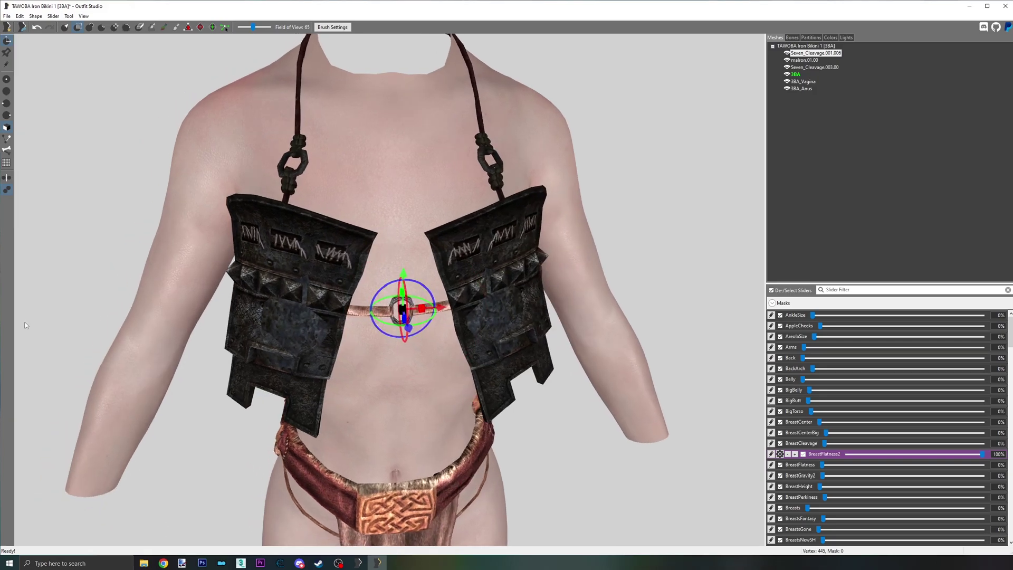
right_click_drag(417, 309, 444, 305)
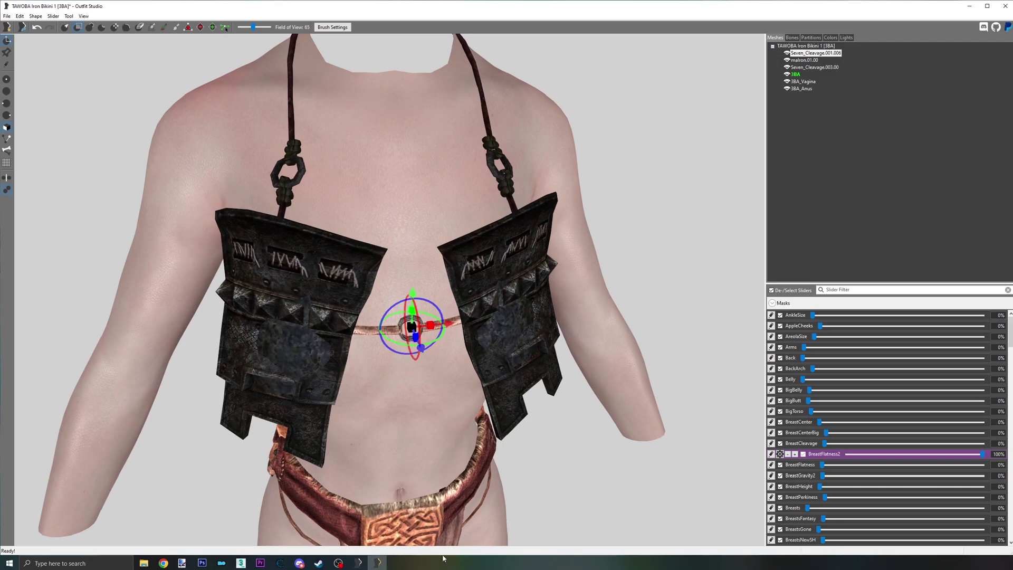
right_click_drag(445, 539, 479, 439)
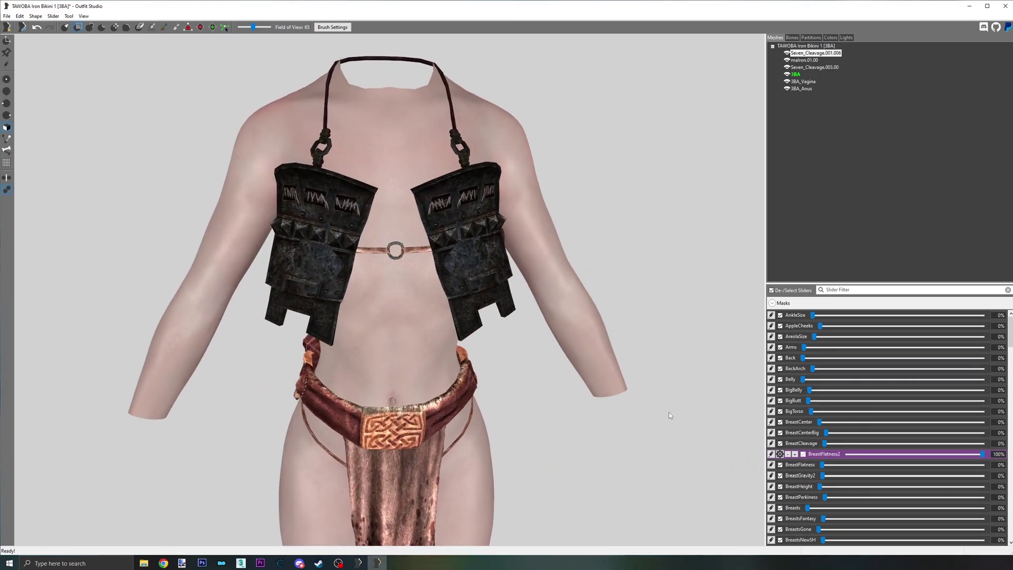
right_click_drag(670, 415, 724, 433)
- Switch editing from BreastFlatness2 to BreastFlatness, clear its slider data, then leave edit mode
left_click(771, 454)
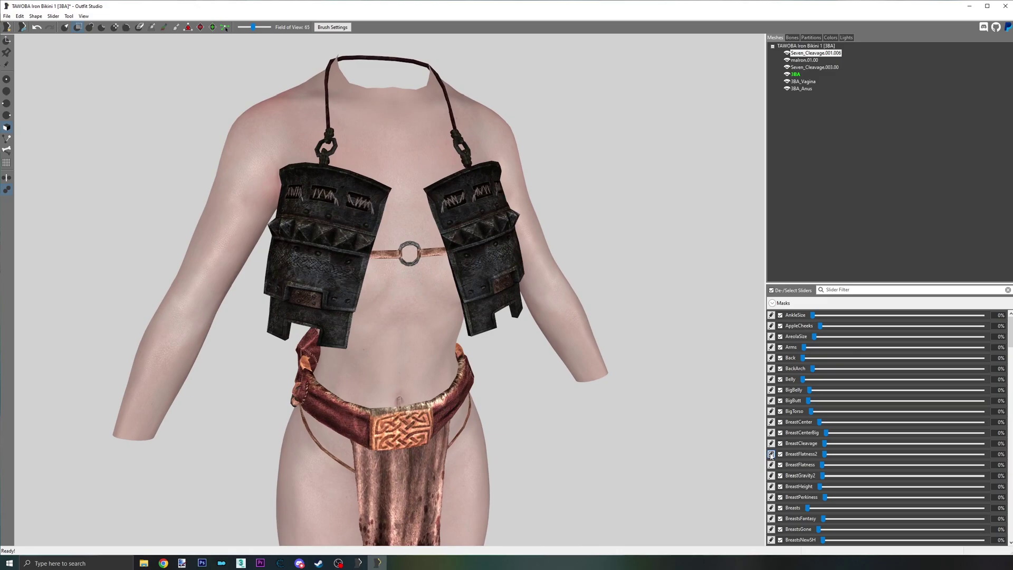
left_click(771, 464)
scroll(597, 376, "up", 3)
right_click_drag(597, 373, 630, 376)
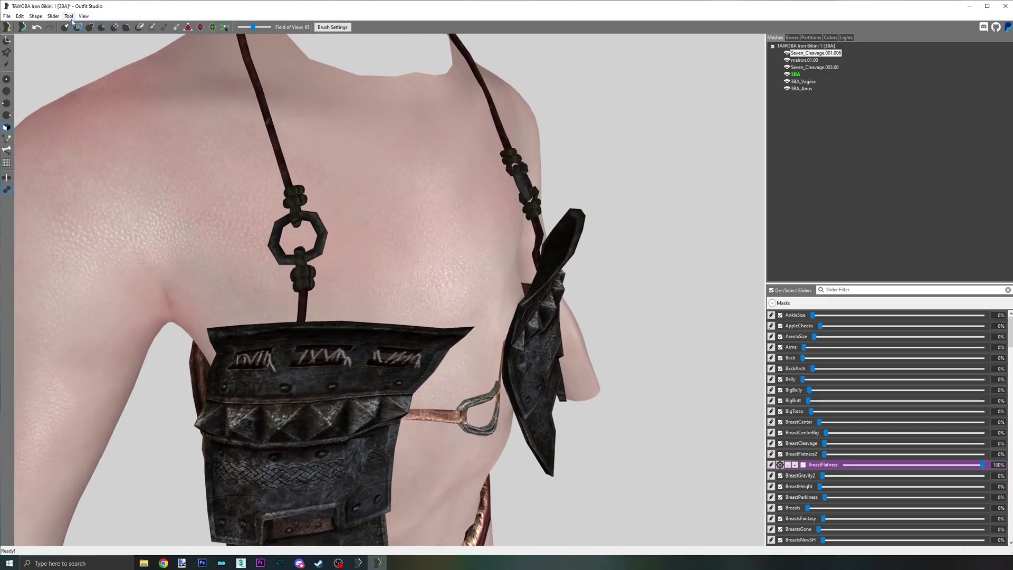
left_click(53, 16)
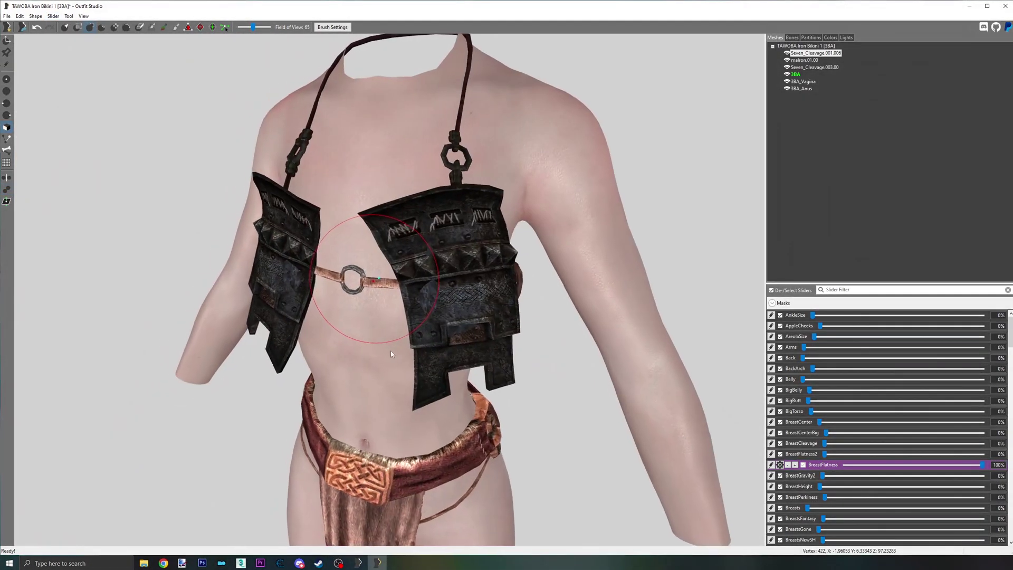
right_click_drag(390, 351, 370, 350)
left_click(771, 465)
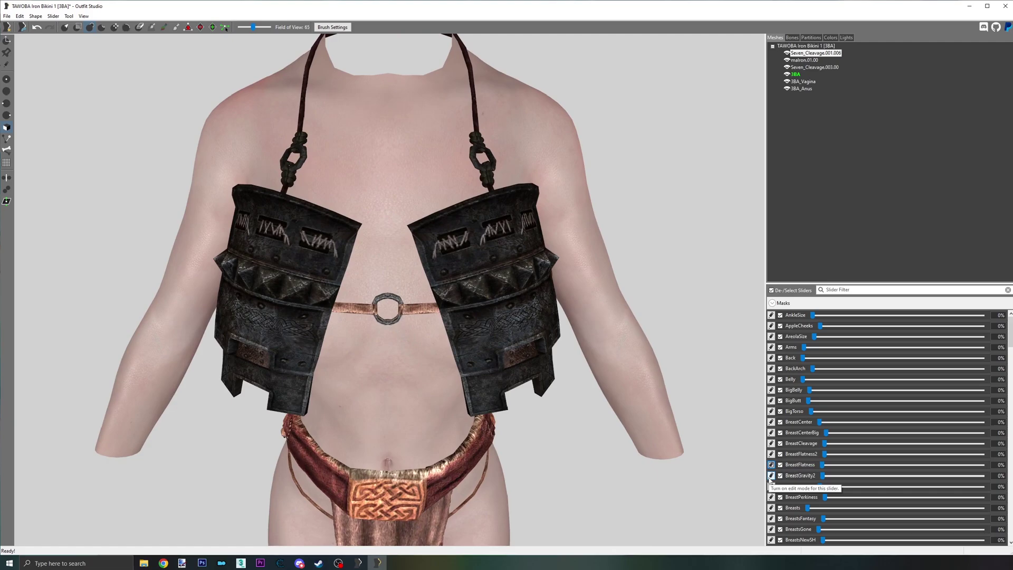
- Clear BreastGravity2's data from the strap and ring, exit edit mode, and preview the slider
left_click(771, 476)
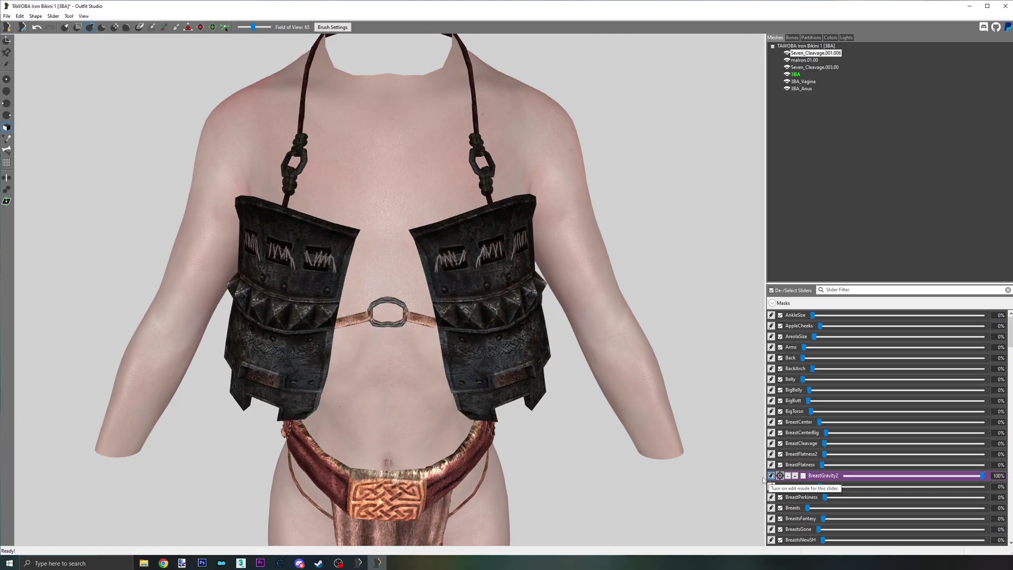
right_click_drag(570, 426, 600, 421)
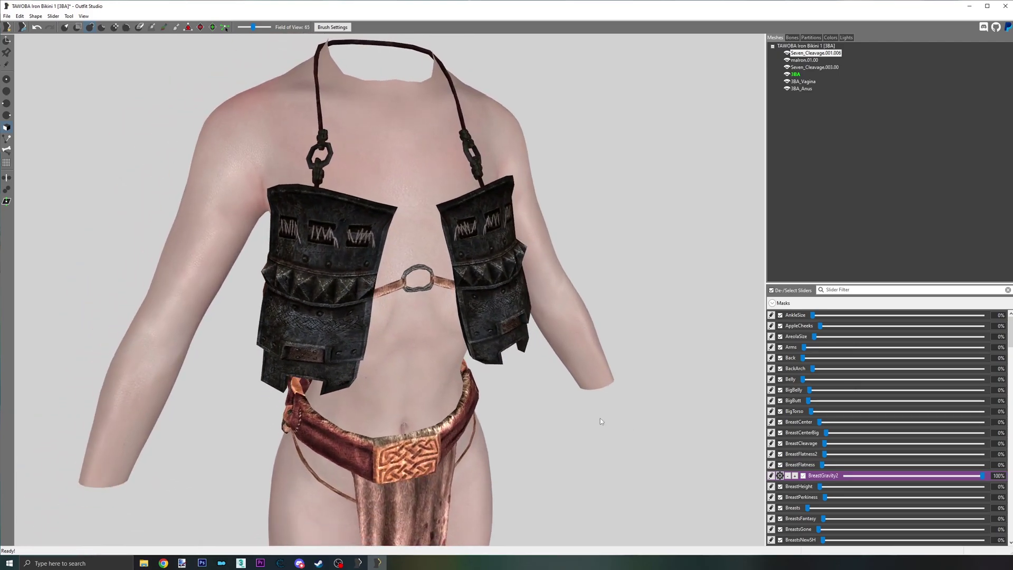
left_click(52, 16)
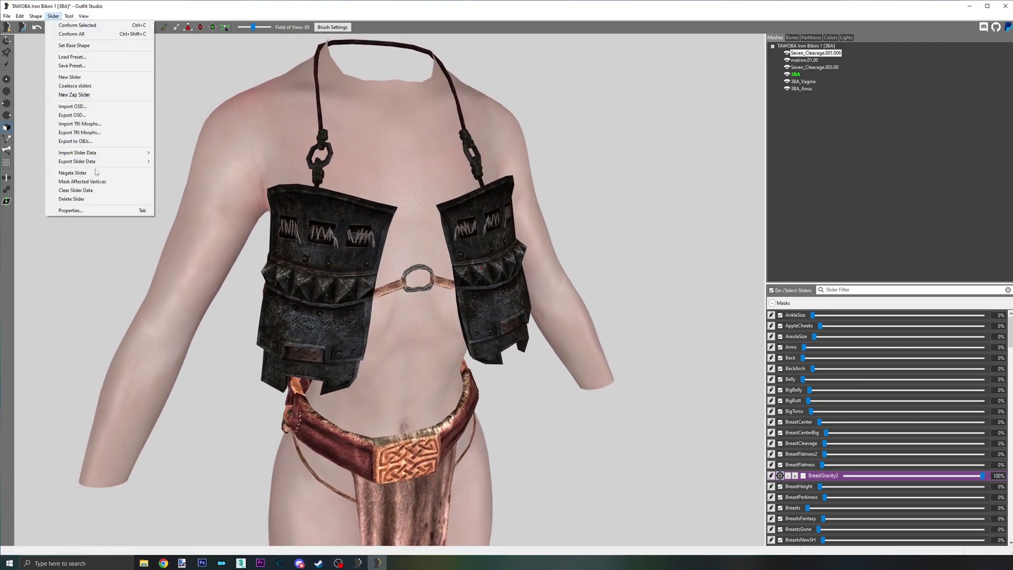
left_click(76, 190)
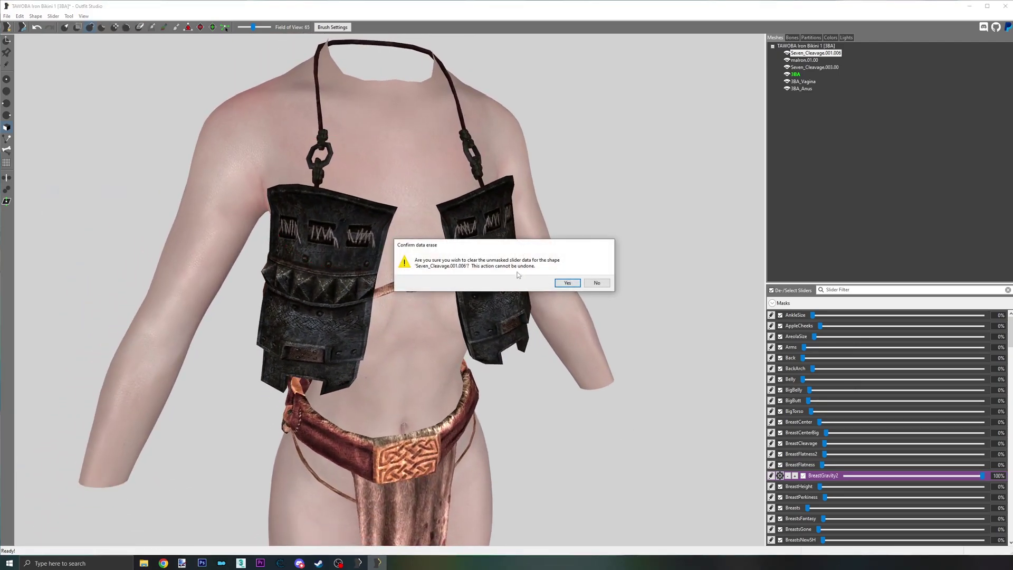
left_click(567, 283)
scroll(495, 314, "up", 5)
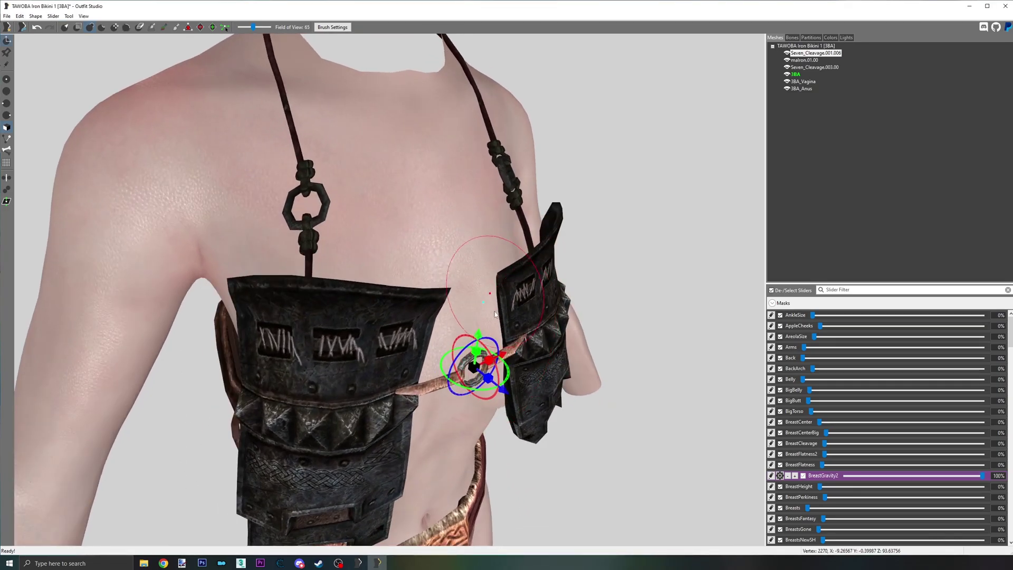
key("1")
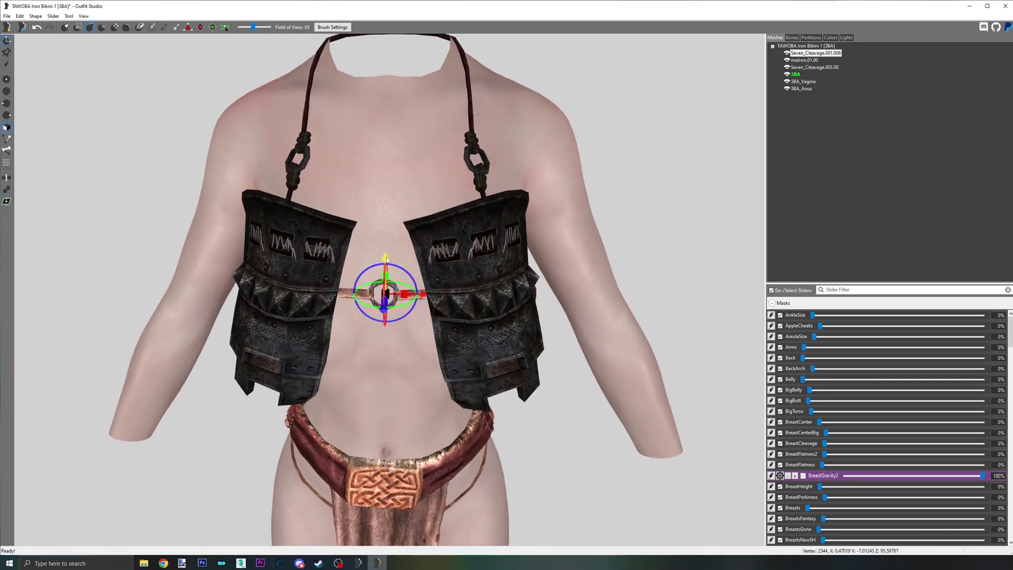
right_click_drag(401, 275, 728, 491)
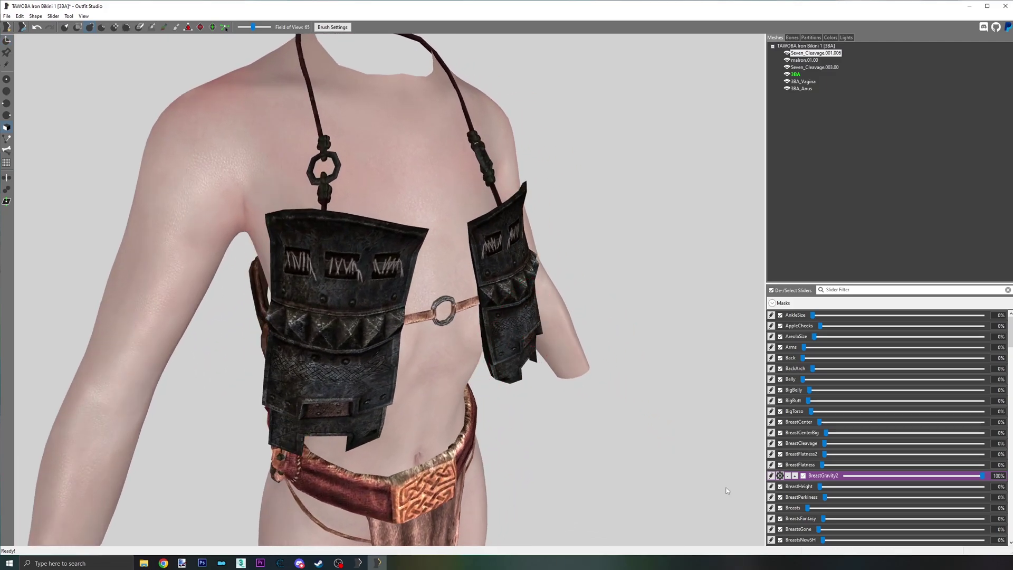
left_click(772, 476)
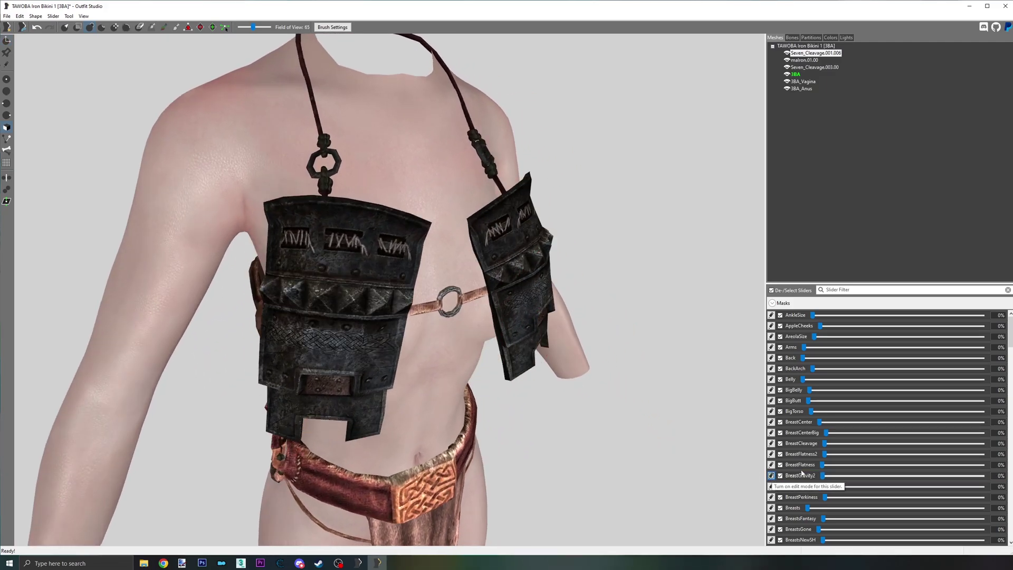
left_click_drag(821, 476, 741, 458)
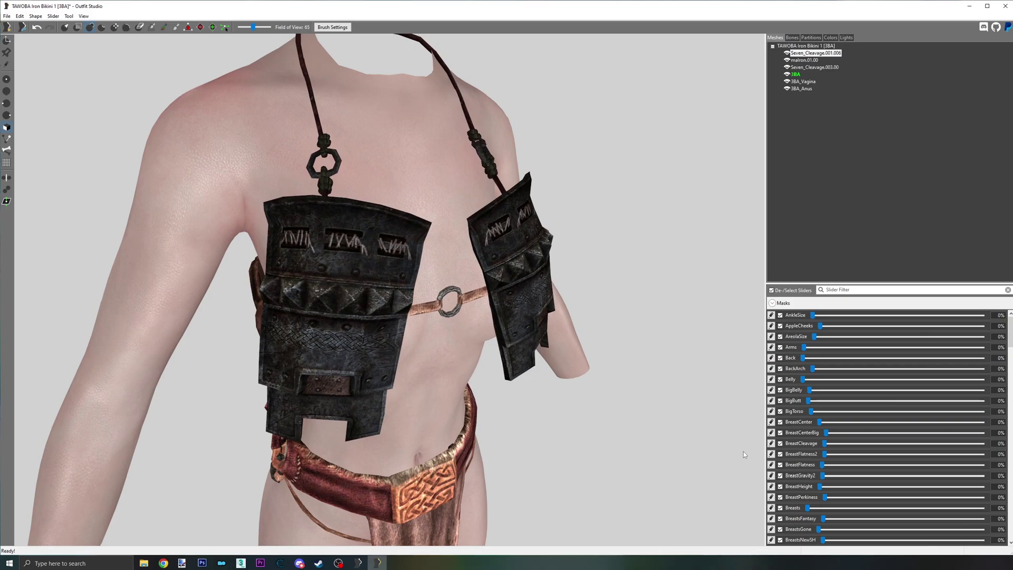
- Clear the BreastsNewSH slider data from the unmasked strap and ring
left_click(772, 540)
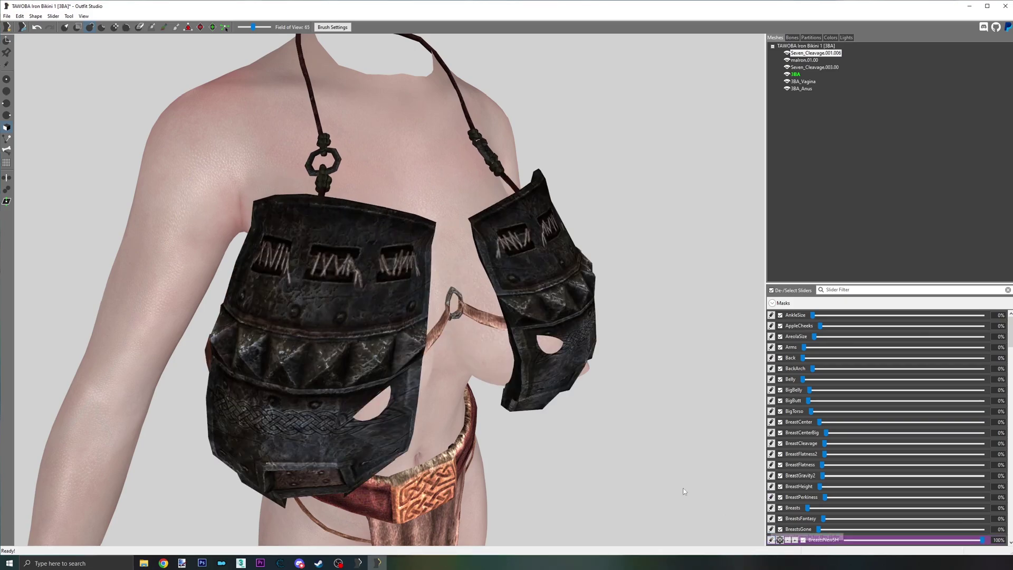
right_click_drag(684, 490, 638, 447)
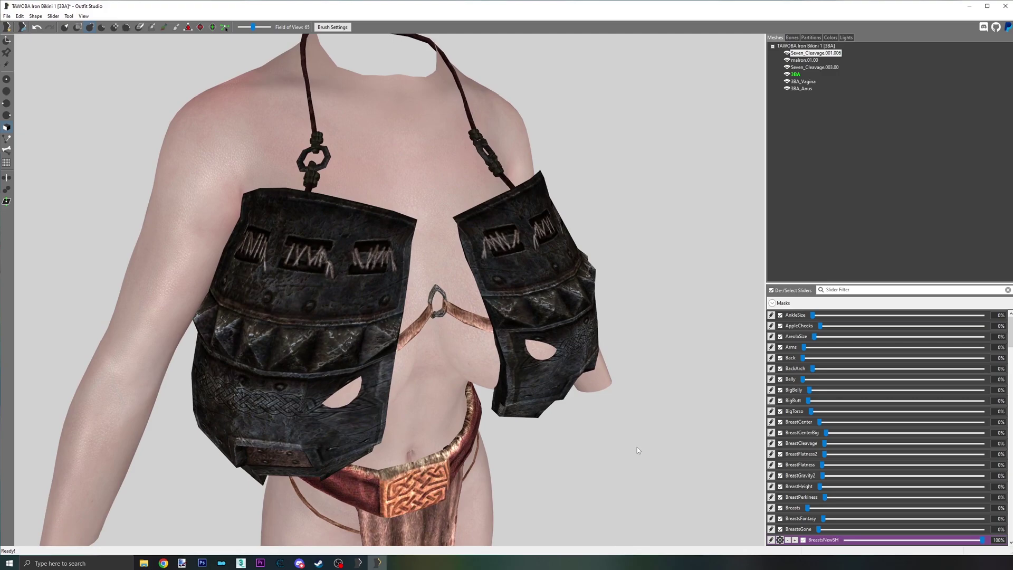
left_click(52, 16)
left_click(81, 191)
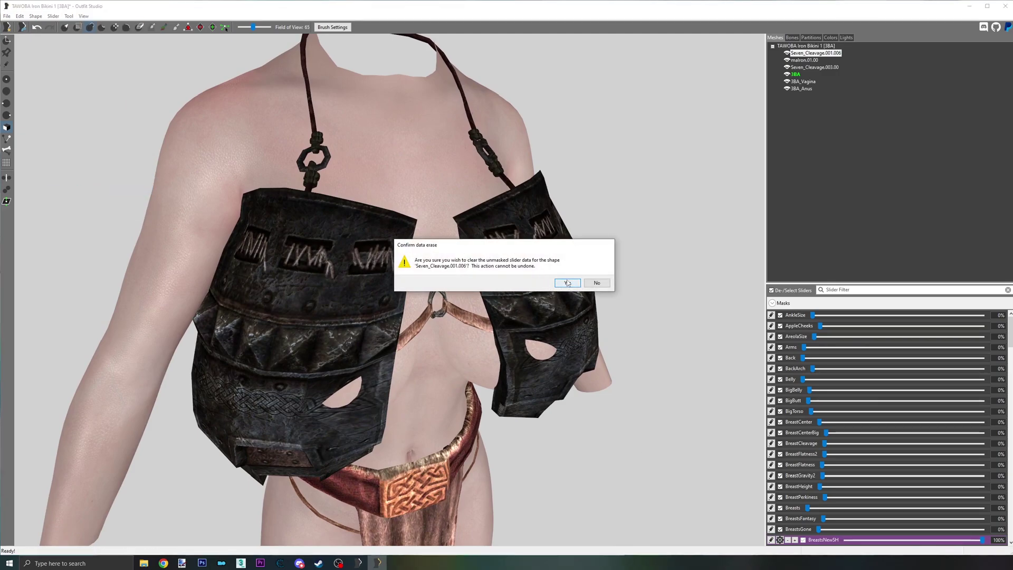
left_click(565, 281)
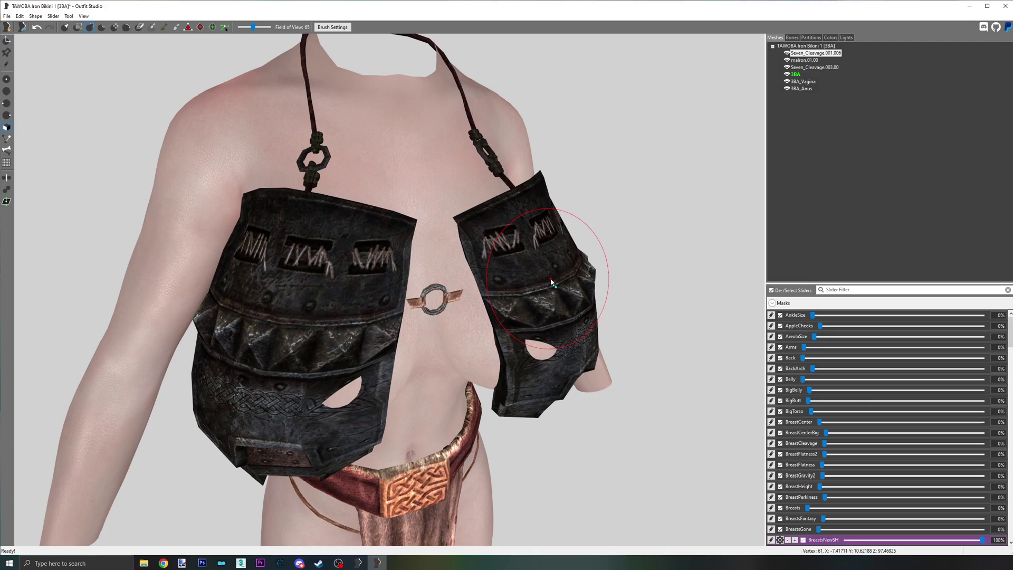
- Move the ring strap down with the transform gizmo so it centres between the cups
key("t")
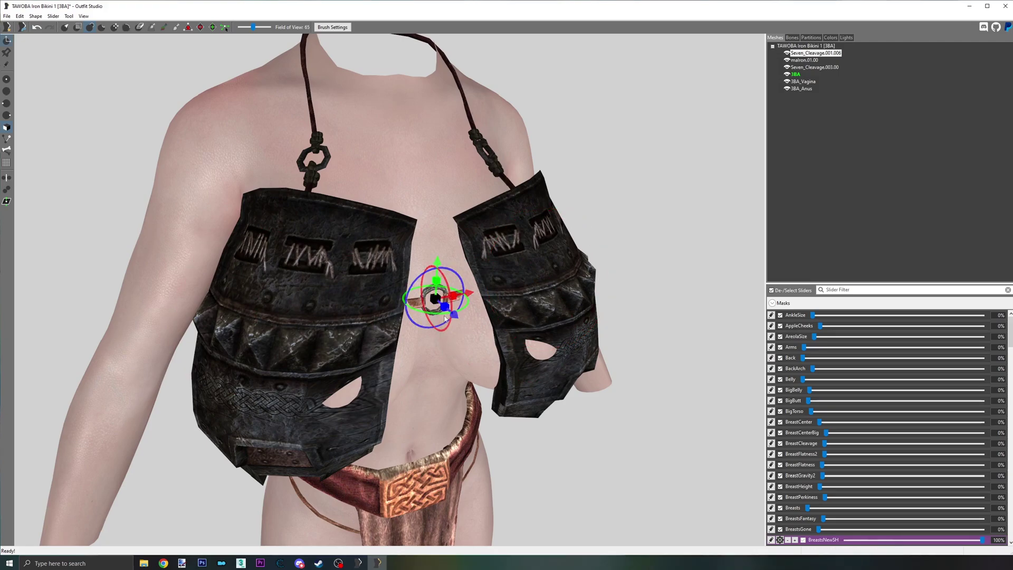
left_click_drag(463, 323, 474, 346)
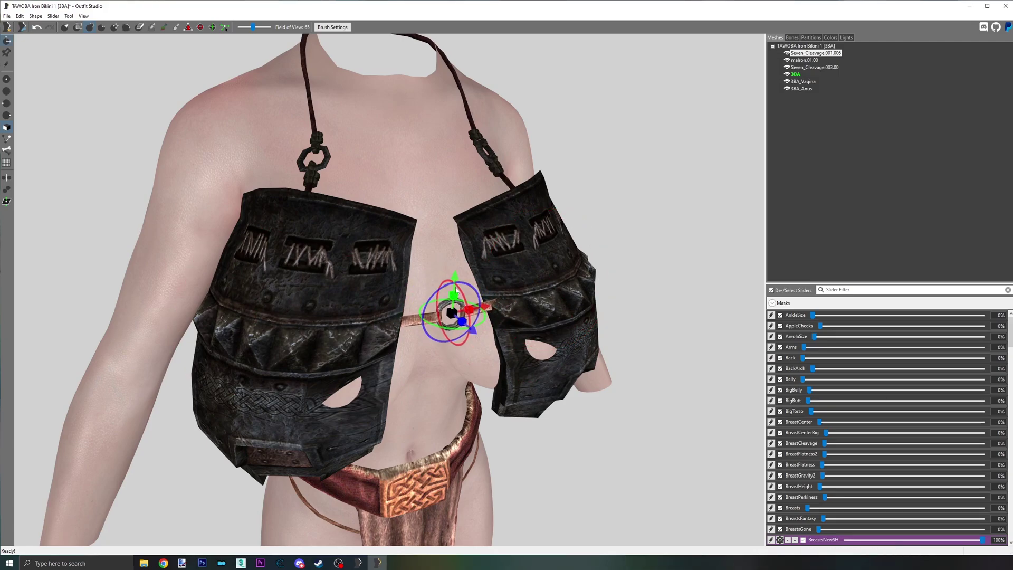
left_click_drag(459, 296, 455, 338)
right_click_drag(455, 338, 538, 393)
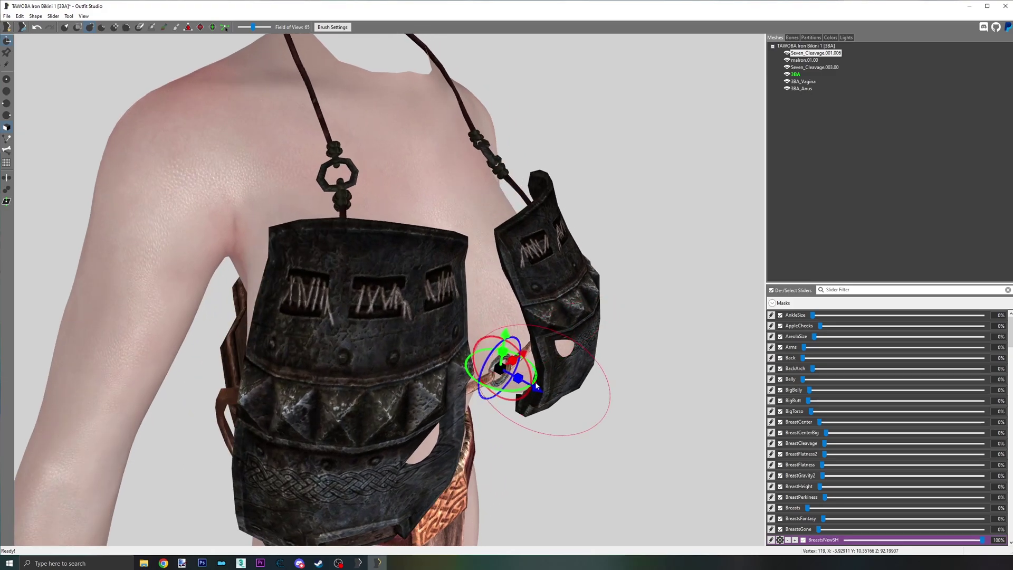
left_click_drag(538, 393, 540, 401)
right_click_drag(540, 401, 413, 340)
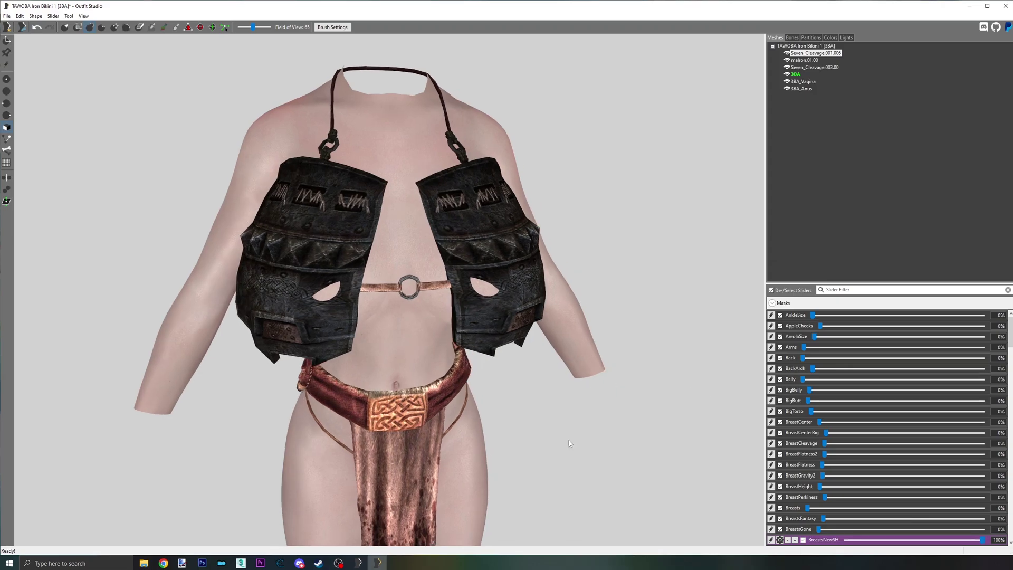
- Reshape the BreastsNewSH cups to hide the body poking through, then check them at 20%
left_click(772, 540)
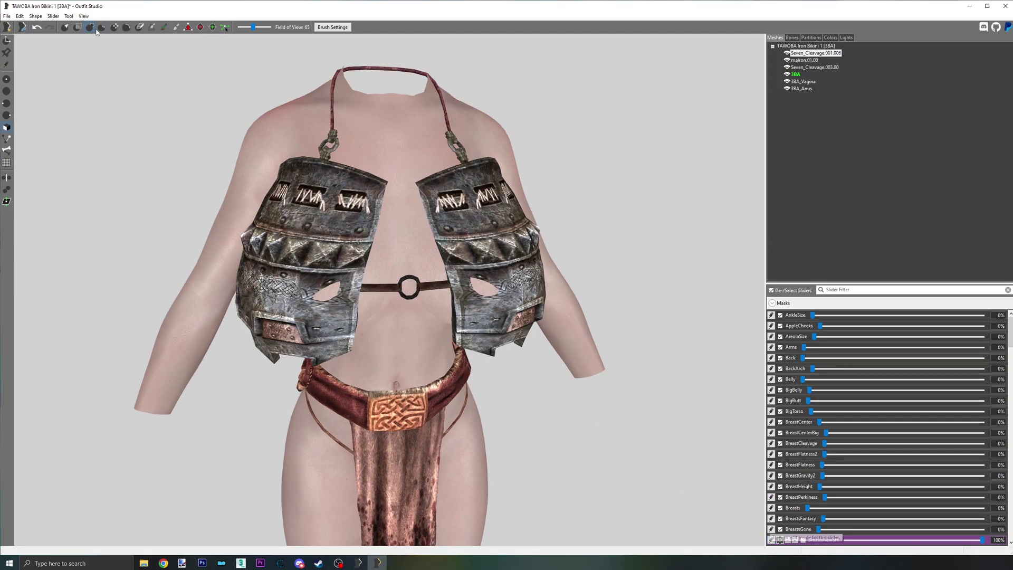
mouse_move(322, 288)
left_mouse_down()
mouse_move(331, 312)
mouse_move(331, 258)
left_mouse_up()
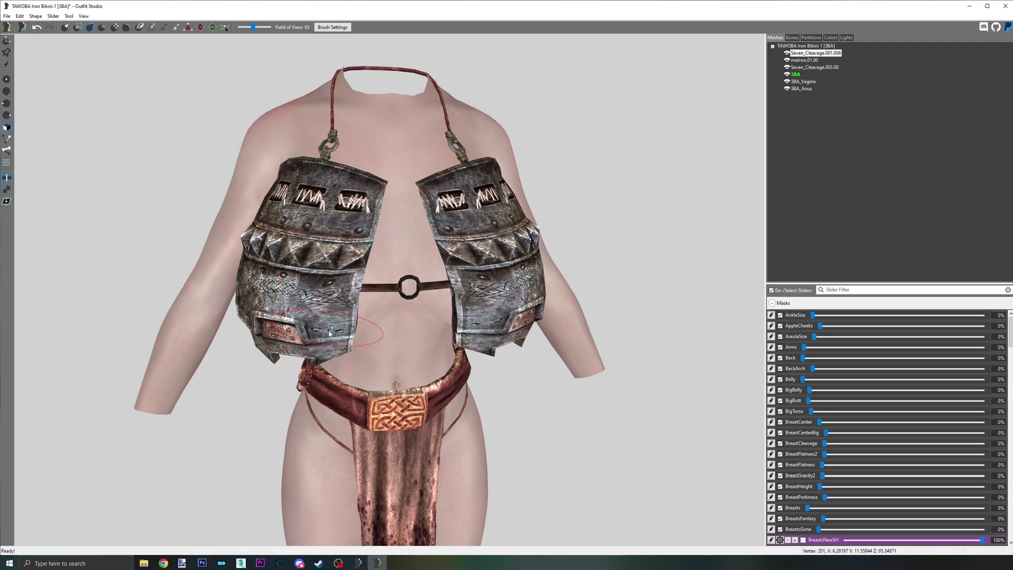
left_click(772, 540)
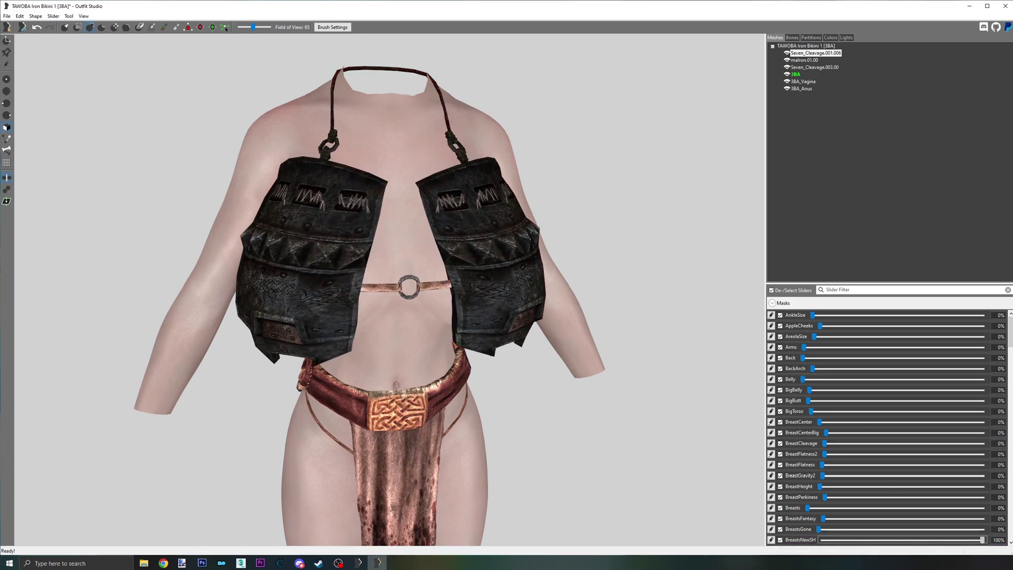
left_click_drag(983, 540, 823, 524)
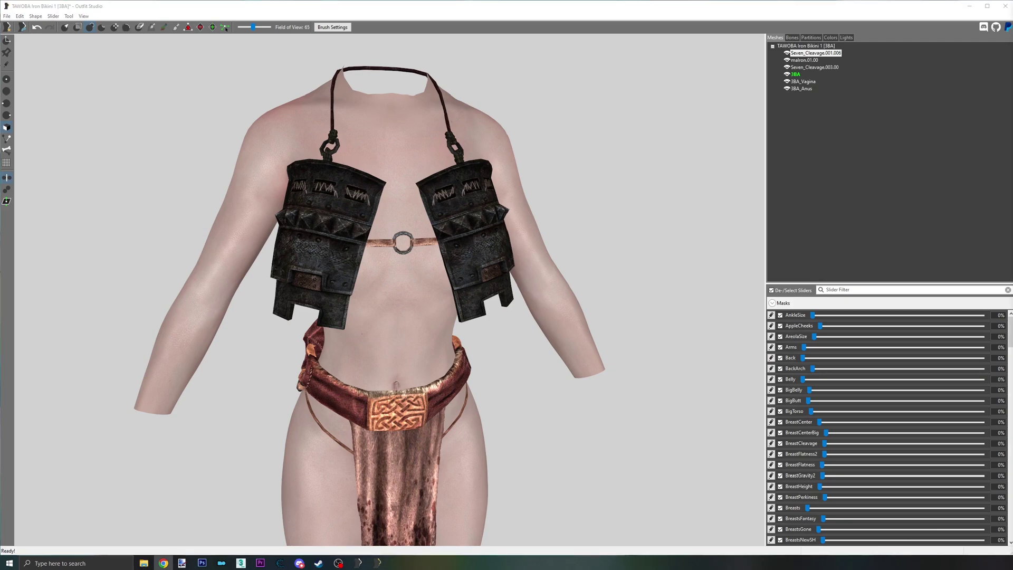
right_click_drag(580, 369, 754, 466)
- Clear the Breasts slider data and lower the ring strap slightly
left_click(772, 486)
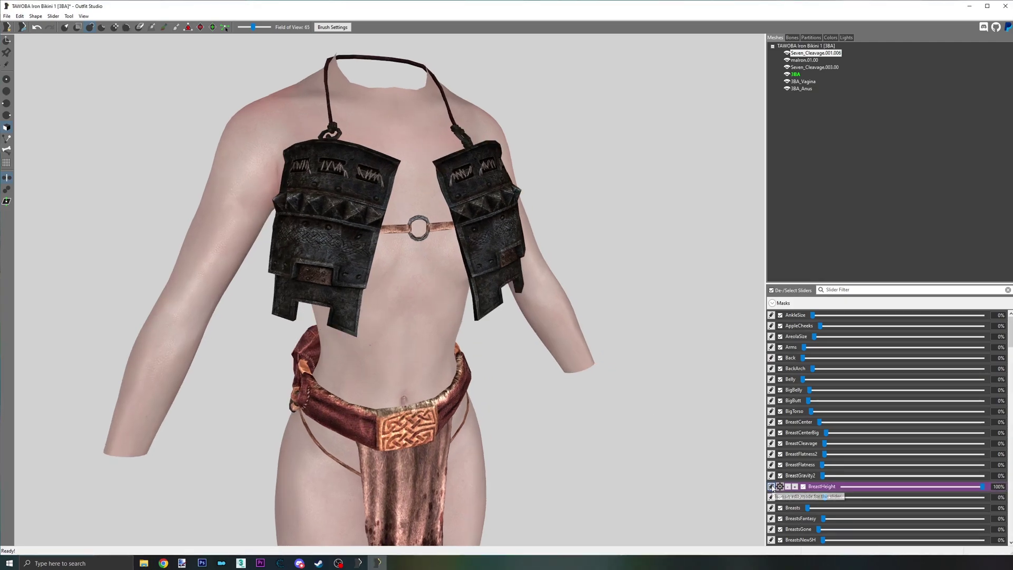
left_click(772, 486)
left_click(771, 508)
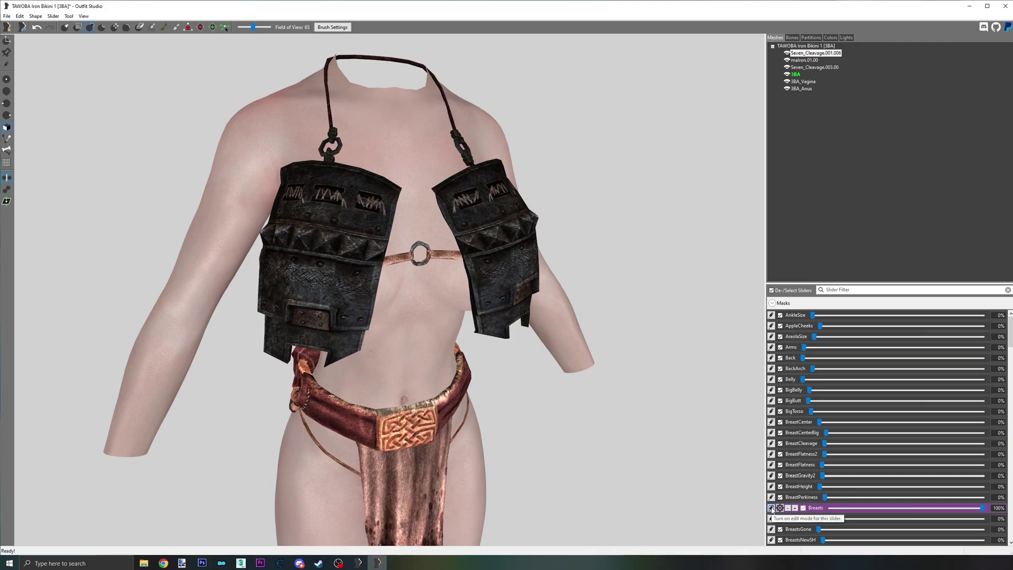
scroll(650, 447, "up", 3)
scroll(650, 448, "up", 1)
left_click(53, 16)
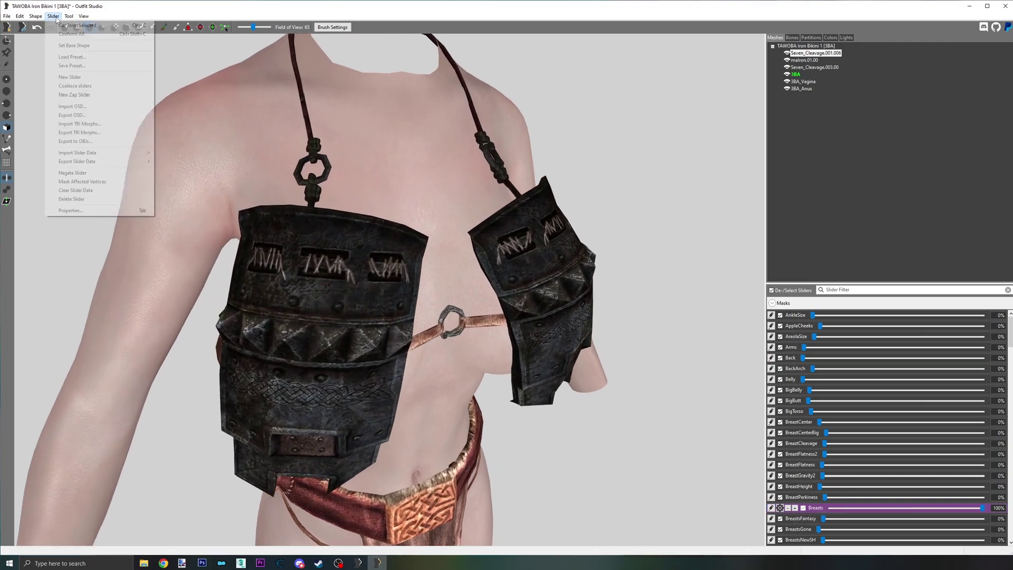
left_click(85, 191)
left_click(567, 283)
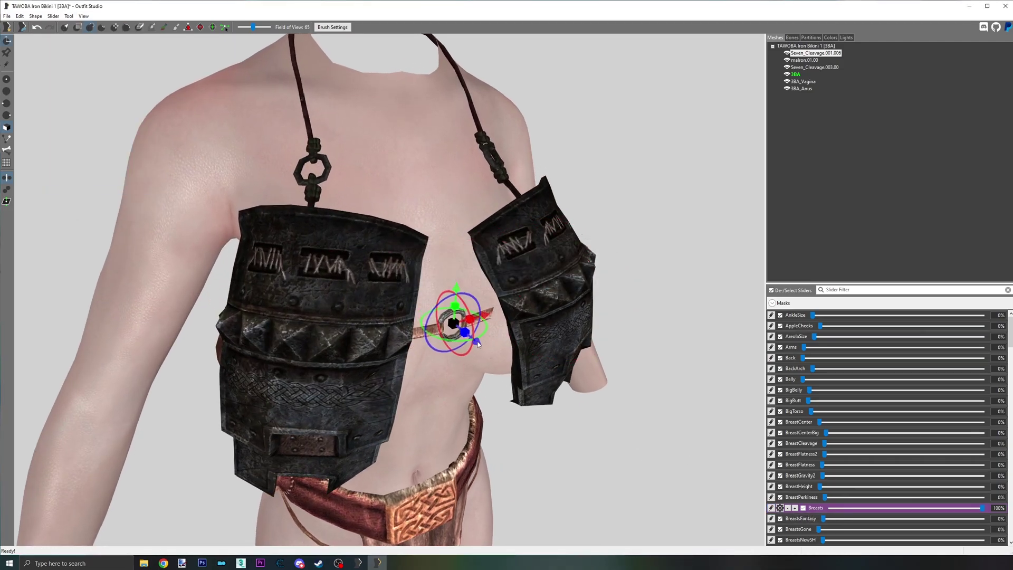
left_click_drag(419, 260, 420, 277)
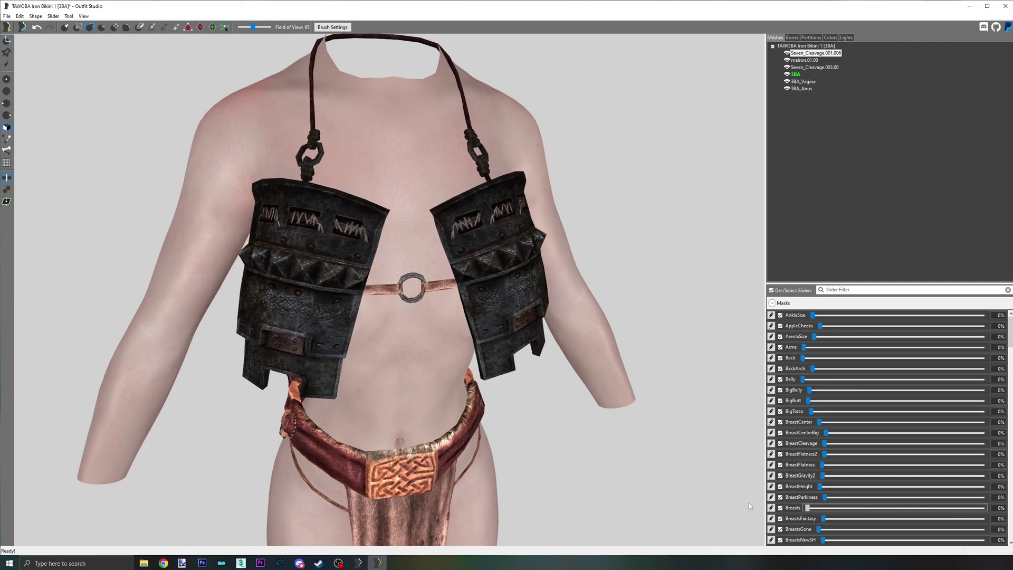
- Clear the BreastsFantasy slider data, then briefly toggle BreastsNewSH to check the cups
left_click(772, 519)
right_click_drag(683, 487, 501, 470)
left_click(54, 15)
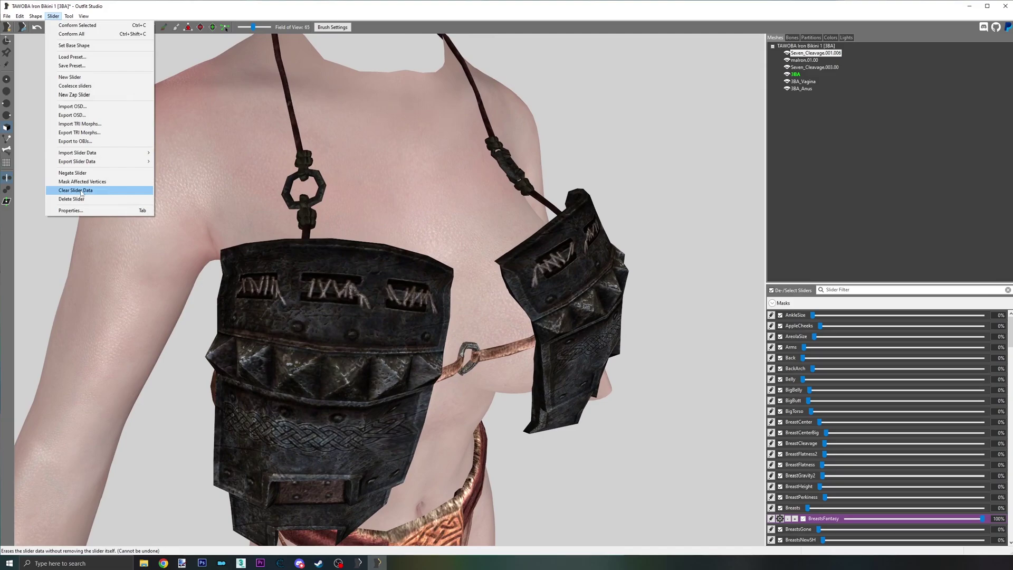
left_click(79, 190)
left_click(568, 283)
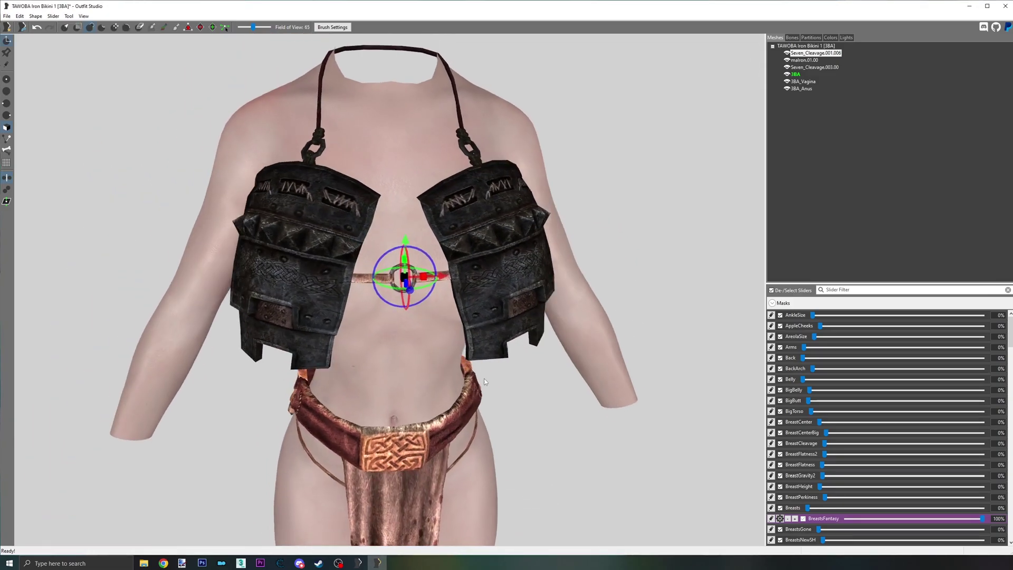
scroll(389, 273, "up", 3)
left_click(772, 519)
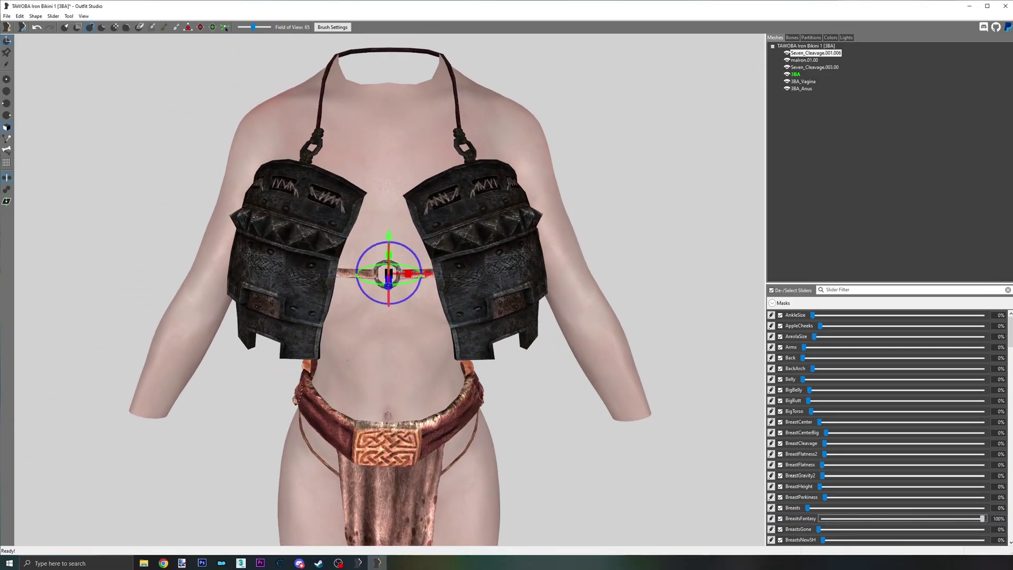
left_click(771, 540)
left_click(772, 540)
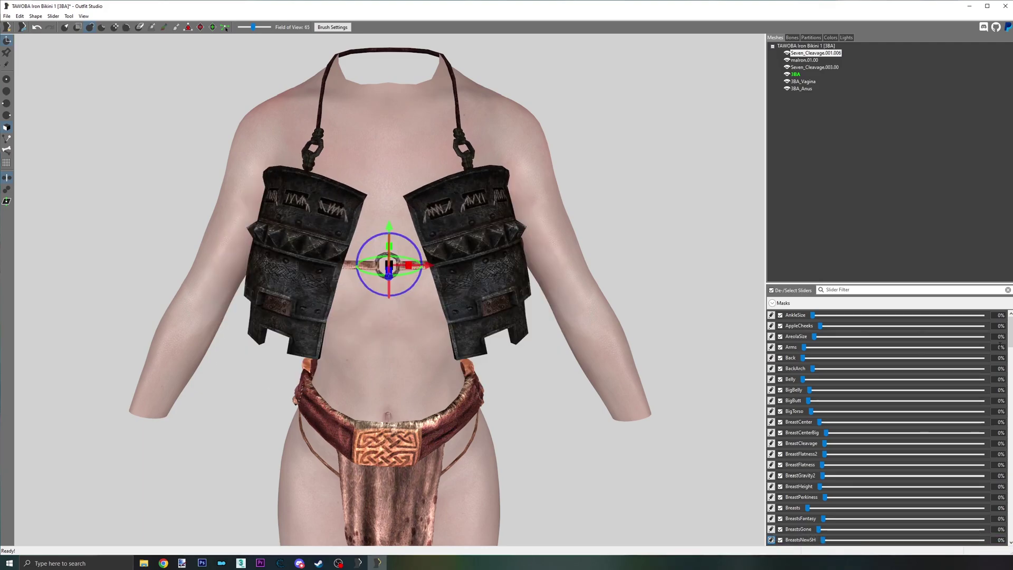
scroll(844, 527, "down", 10)
scroll(871, 448, "down", 15)
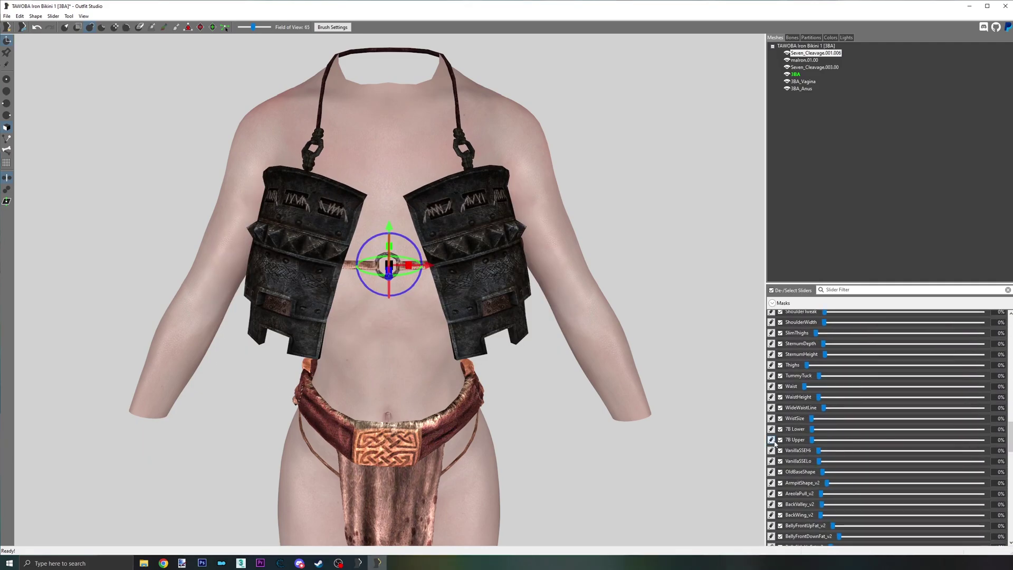
- Clear the 7B Upper slider data from the strap and ring
left_click(772, 439)
scroll(641, 406, "up", 5)
right_click_drag(608, 400, 627, 402)
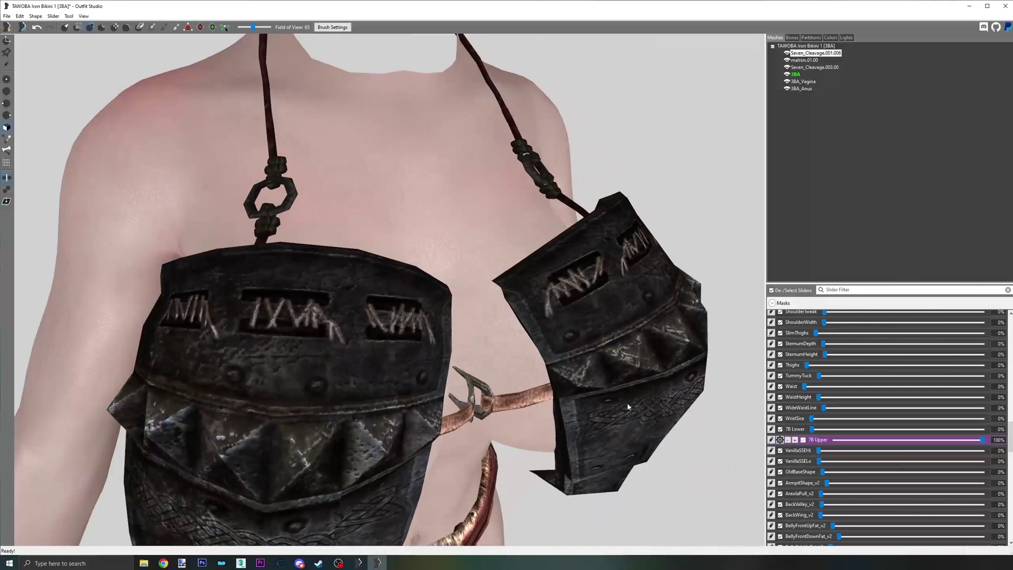
left_click(32, 15)
left_click(90, 184)
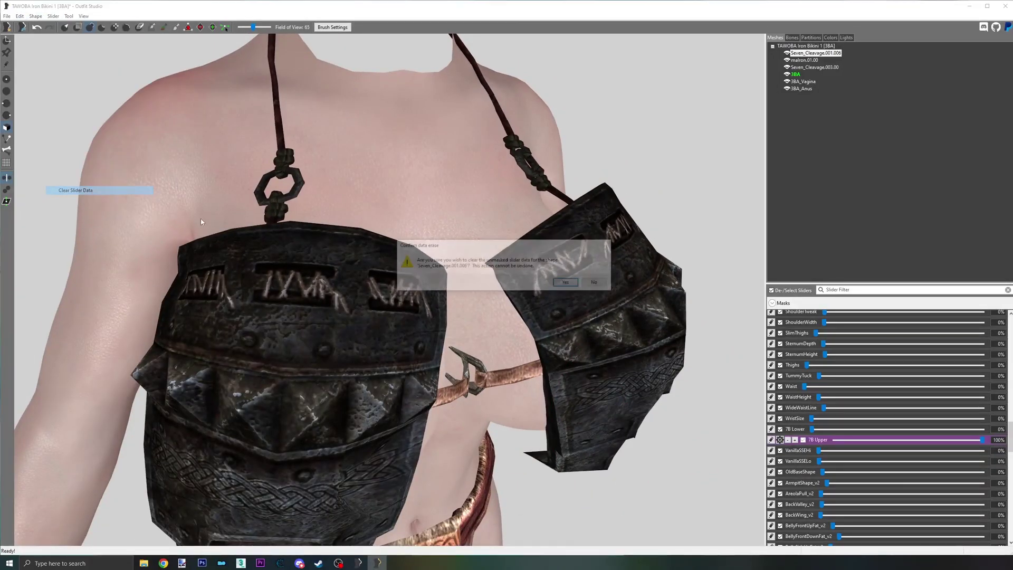
left_click(567, 280)
mouse_move(530, 429)
right_mouse_down()
mouse_move(427, 417)
mouse_move(515, 422)
right_mouse_up()
left_click(771, 440)
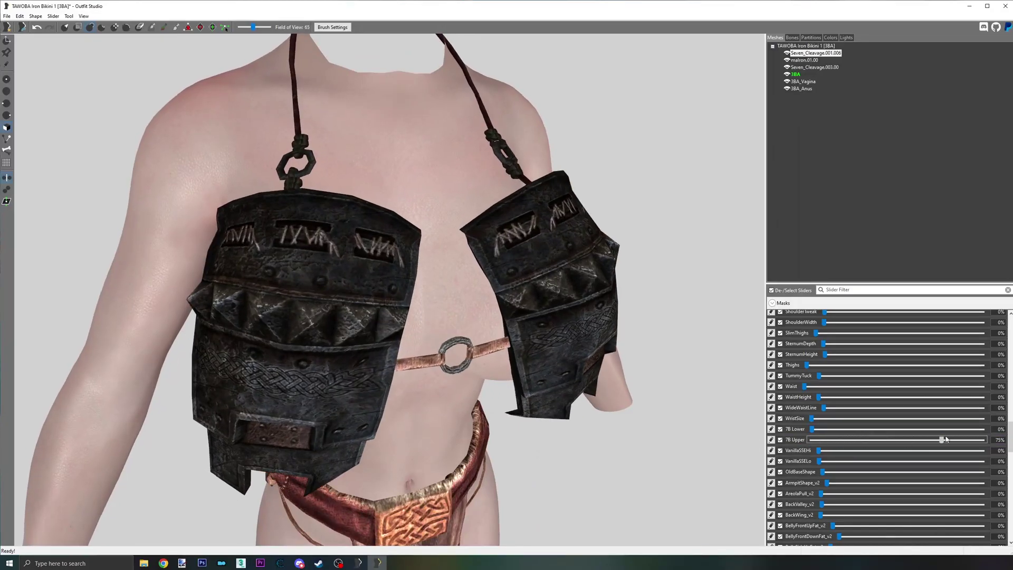
- Reposition the chest ring in the 7B Upper shape and preview it at full 7B Upper
left_click(470, 326)
key("Return")
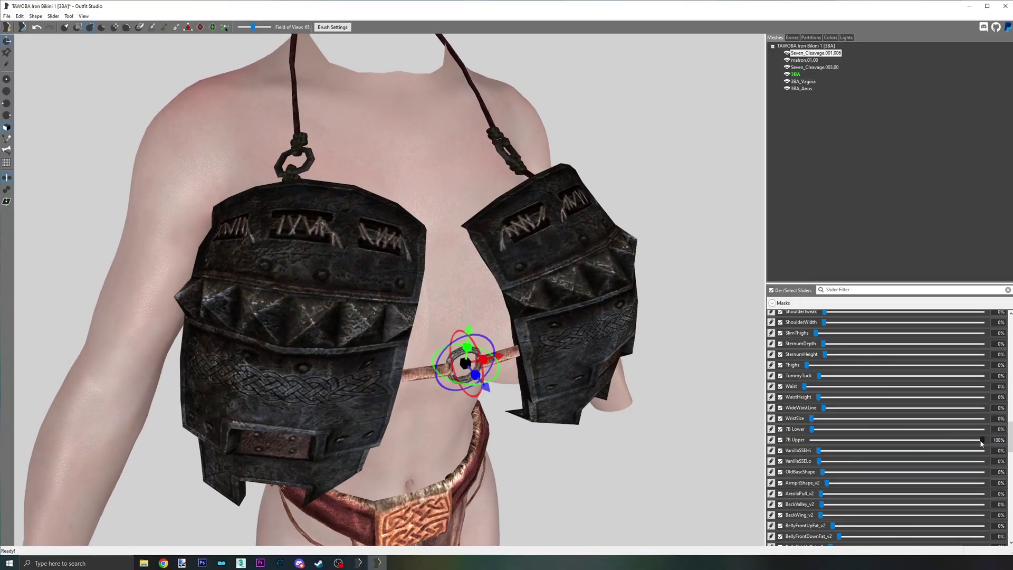
left_click(771, 440)
left_click(772, 440)
left_click(467, 331)
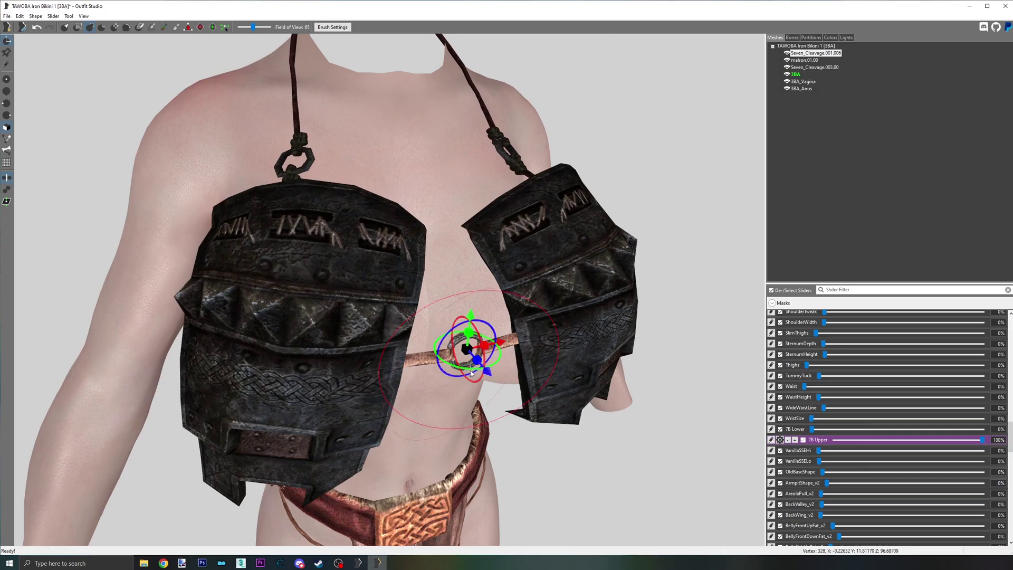
scroll(485, 375, "down", 3)
right_click_drag(429, 368, 401, 370)
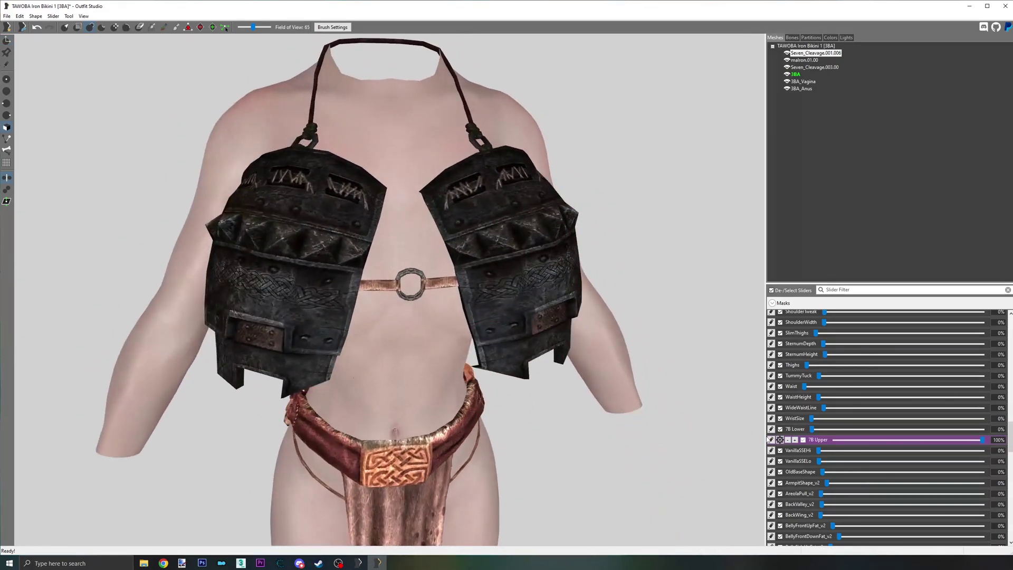
left_click(771, 440)
left_click_drag(814, 442, 739, 425)
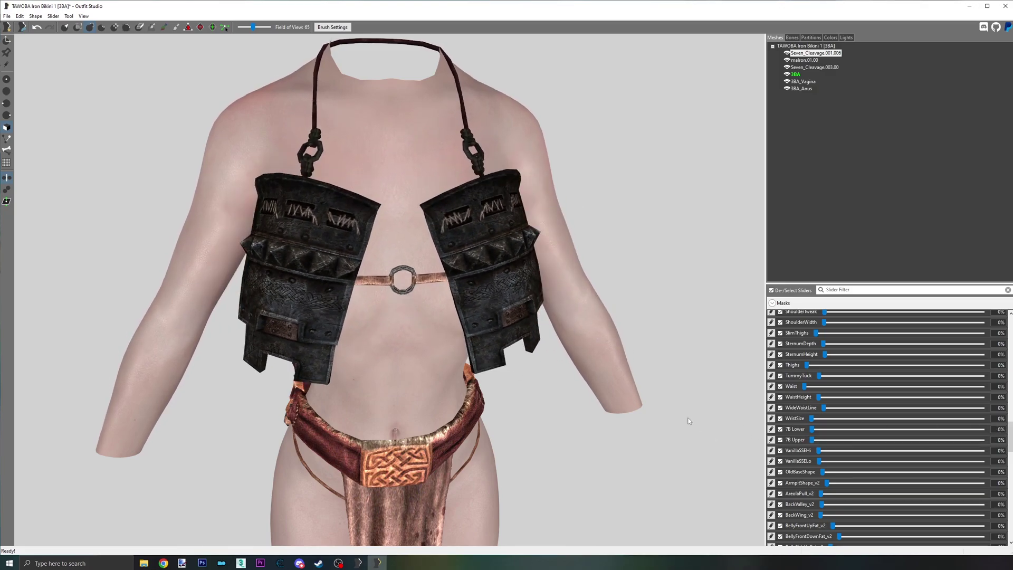
- Test the Breasts, BreastFlatness2 and 7B Upper sliders on the Dragon Gladiator lion pauldron
right_click_drag(688, 421, 700, 421)
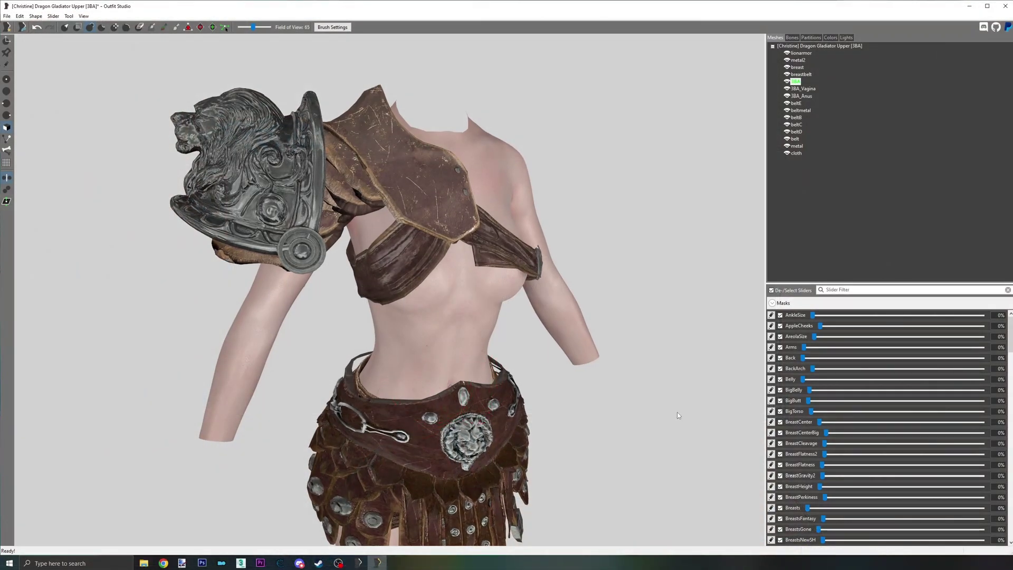
left_click_drag(812, 509, 751, 490)
left_click_drag(828, 457, 933, 457)
scroll(934, 457, "down", 3)
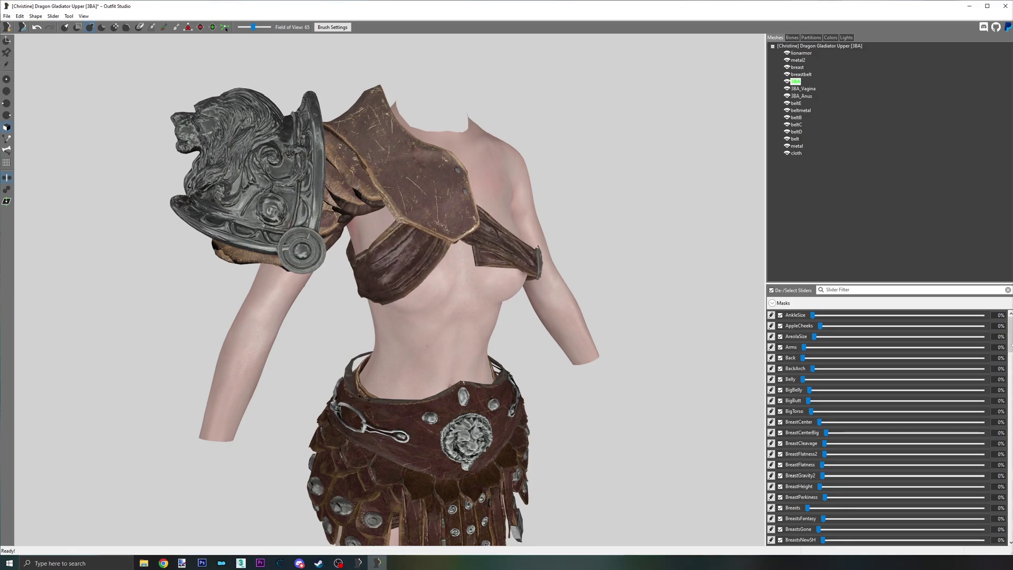
scroll(1011, 352, "down", 1)
left_click_drag(1012, 352, 1012, 449)
left_click_drag(812, 501, 748, 484)
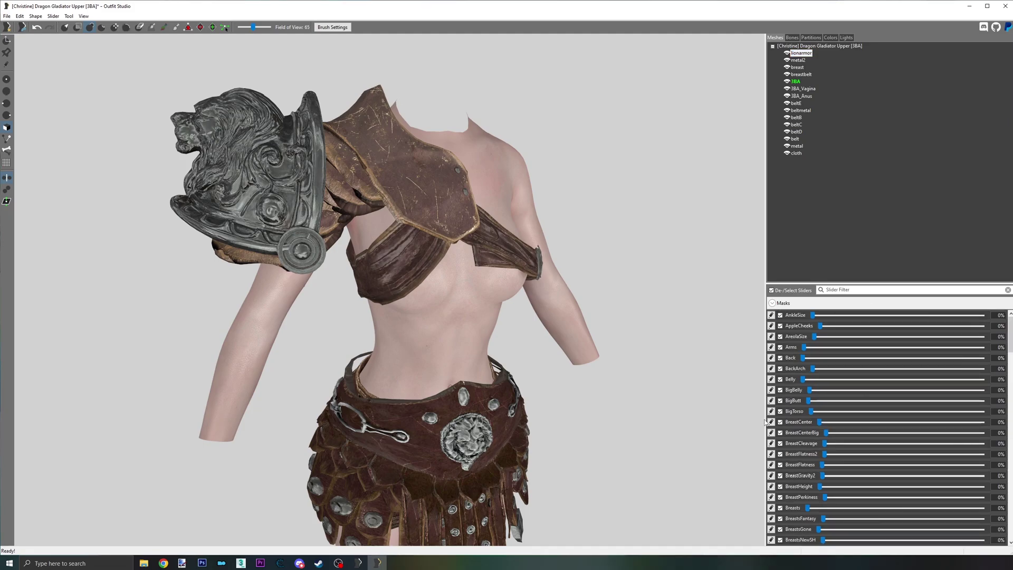
- Clear lionarmor's BreastCleavage, BreastFlatness2 and BreastFlatness slider data, skipping BreastCenter
left_click(772, 422)
left_click(771, 423)
left_click(771, 443)
left_click(53, 16)
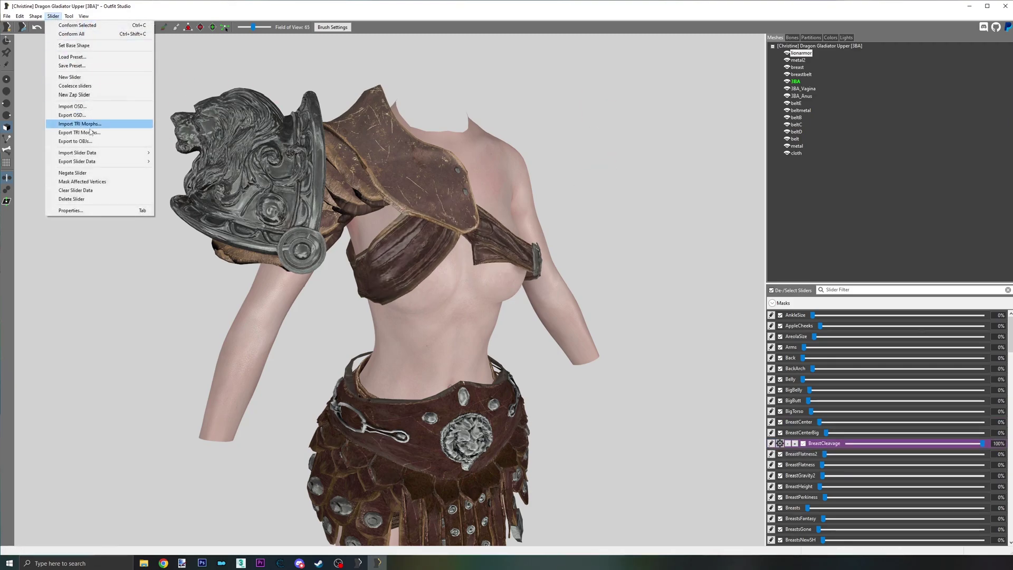
left_click(111, 189)
left_click(567, 282)
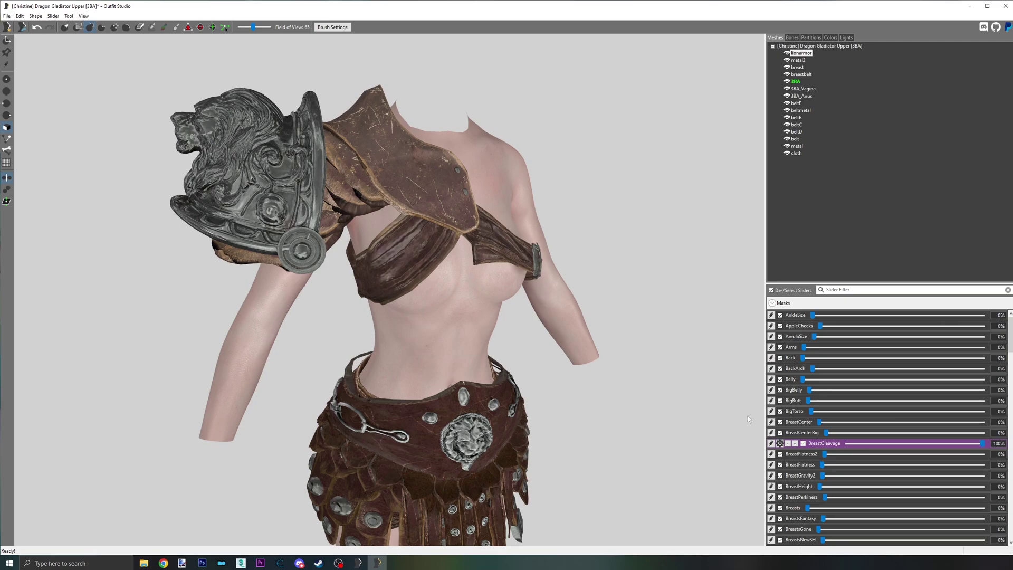
left_click(771, 454)
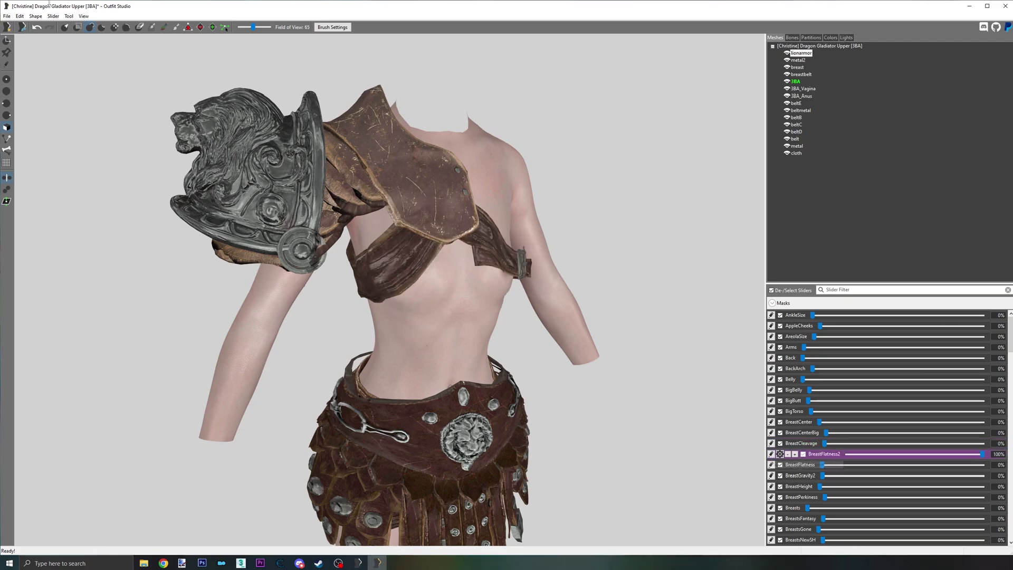
left_click(53, 16)
left_click(105, 189)
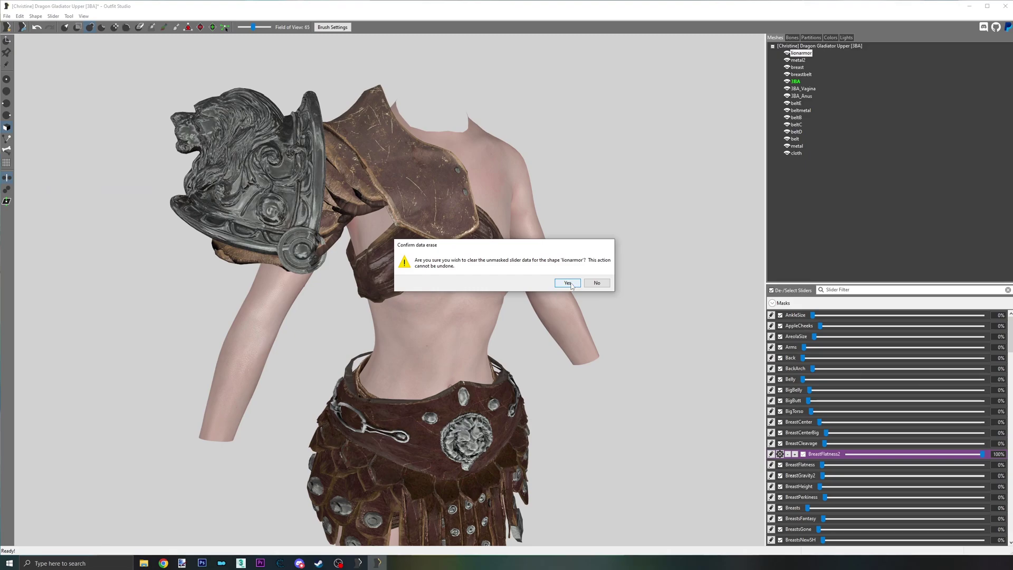
left_click(568, 283)
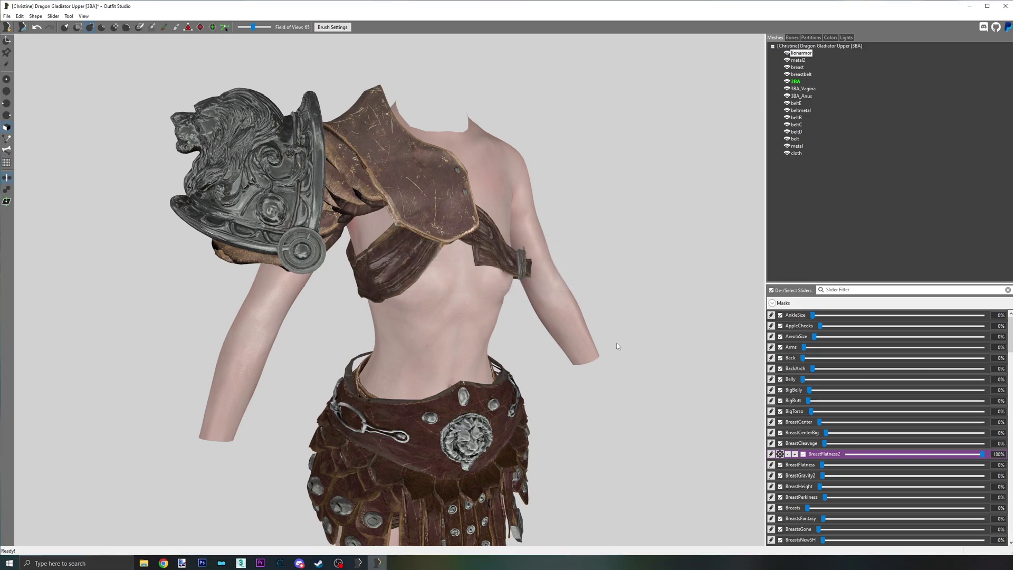
left_click(771, 465)
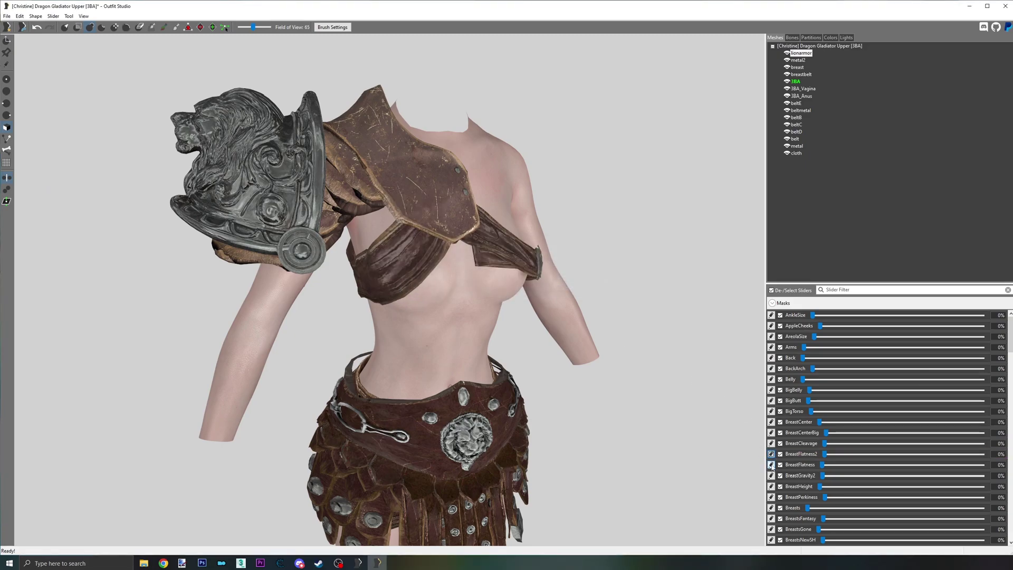
left_click(48, 17)
left_click(101, 189)
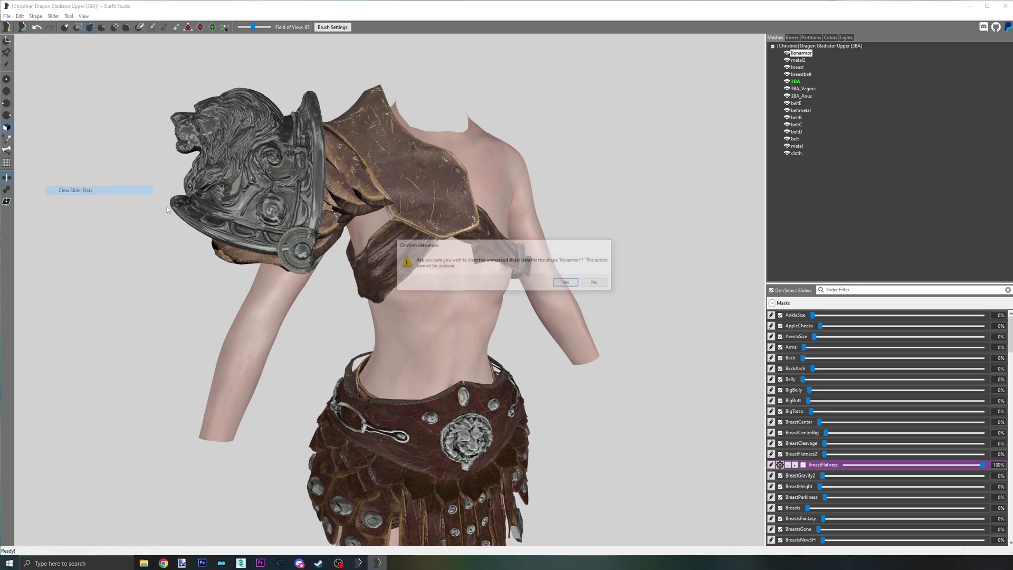
left_click(568, 283)
- Clear lionarmor's BreastGravity2, BreastHeight and Breasts slider data
left_click(771, 464)
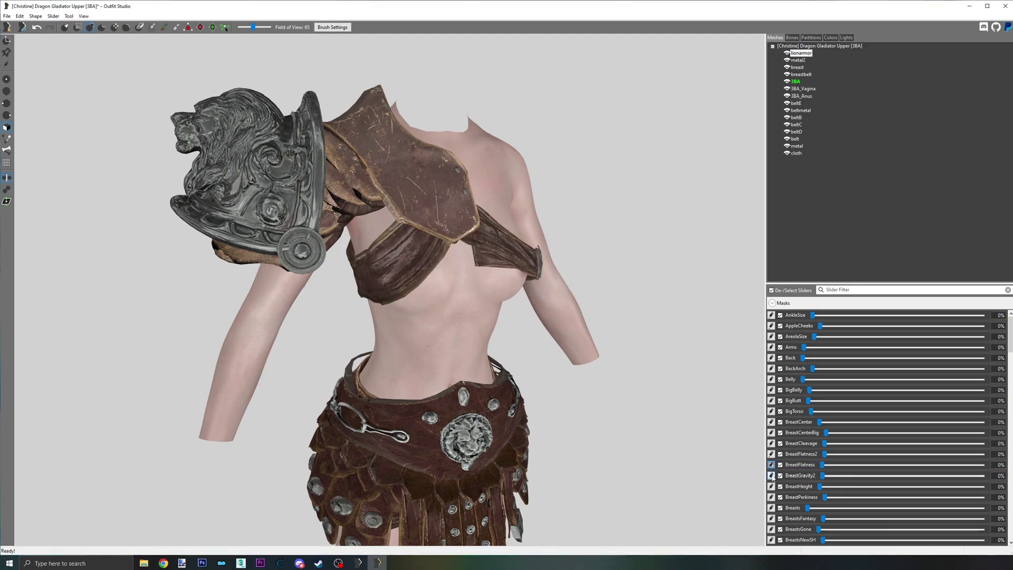
left_click(771, 475)
left_click(54, 16)
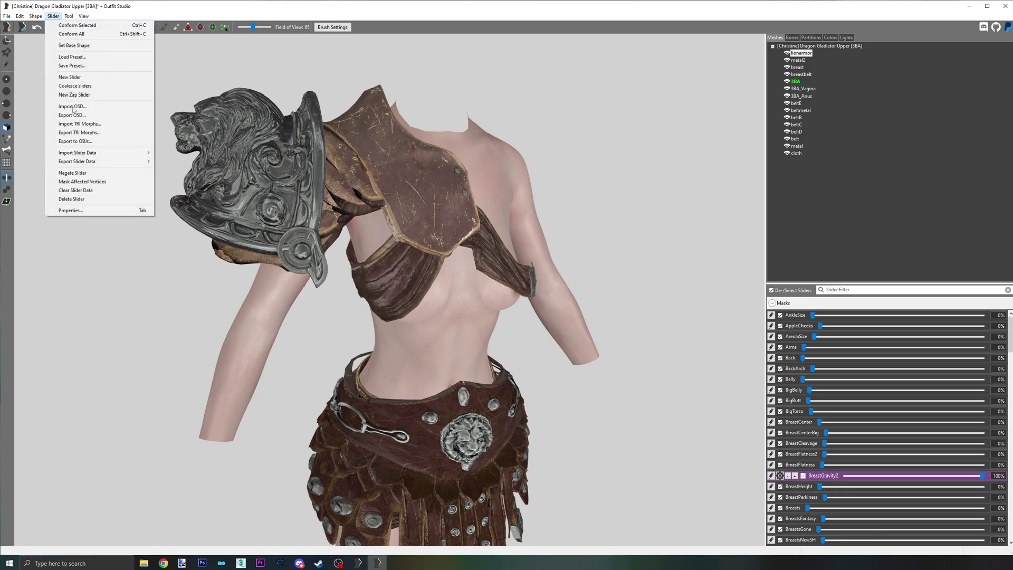
left_click(90, 191)
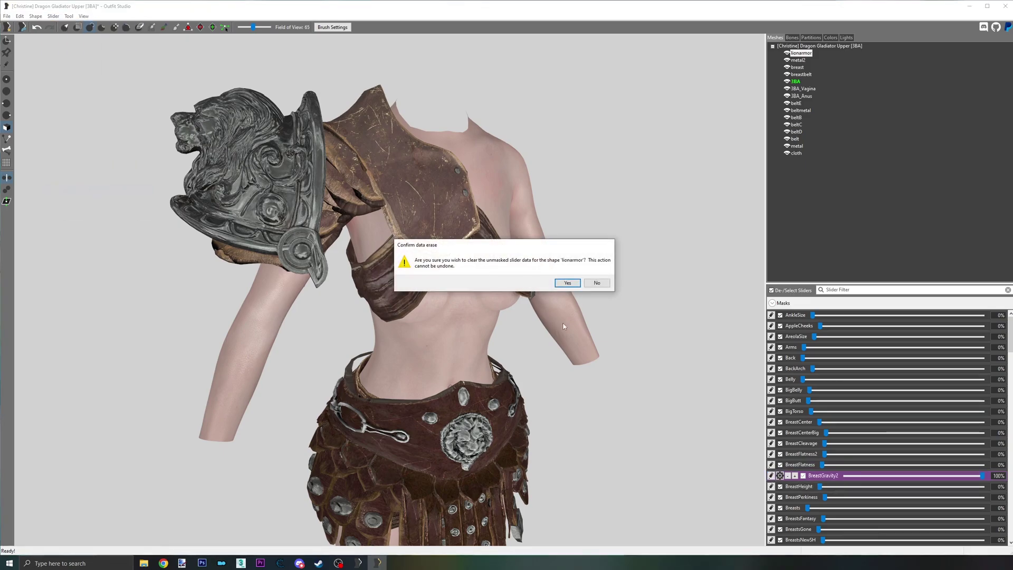
left_click(567, 284)
left_click(771, 486)
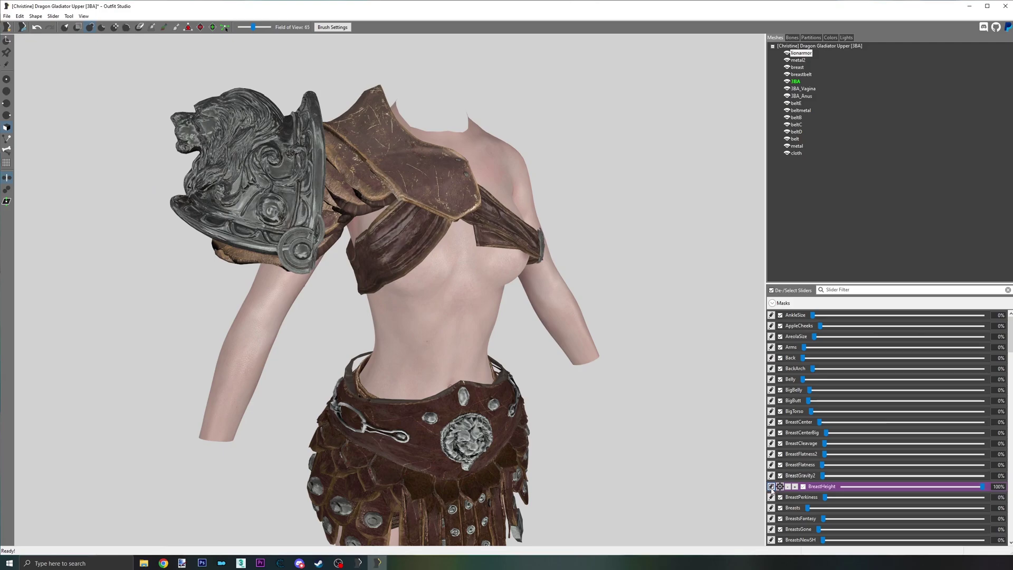
left_click(52, 16)
left_click(91, 191)
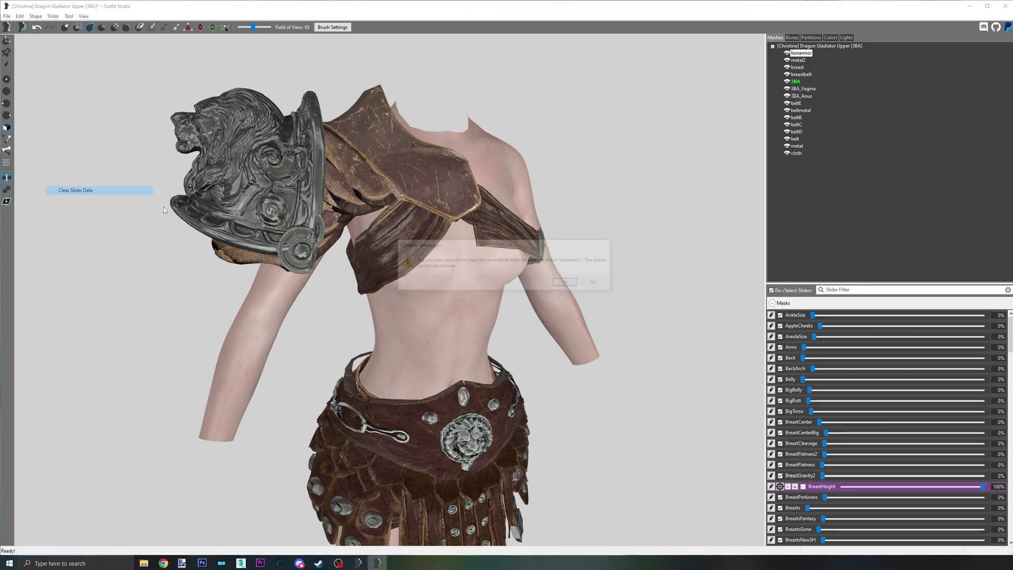
left_click(568, 283)
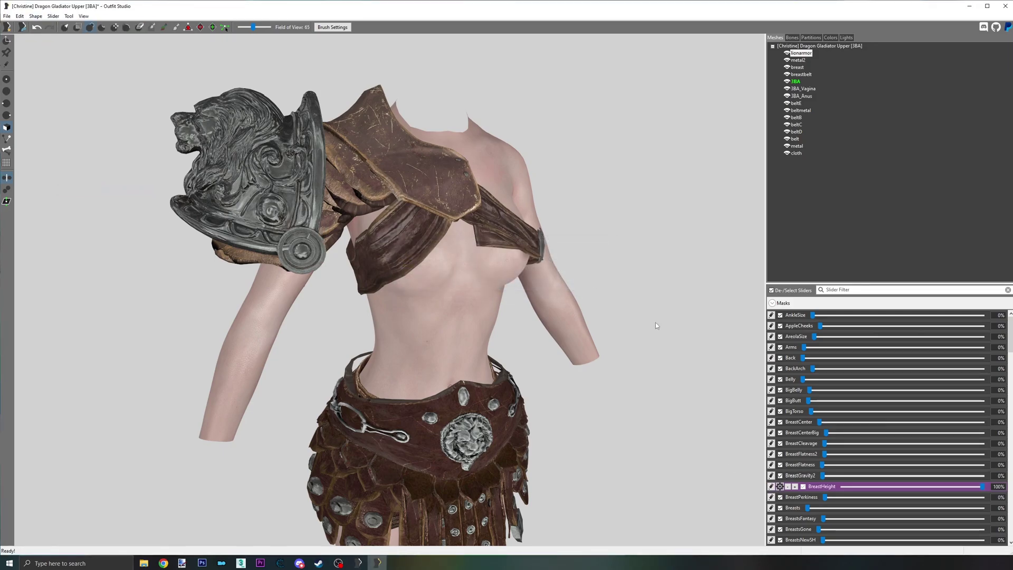
left_click(771, 486)
left_click(771, 508)
left_click(53, 16)
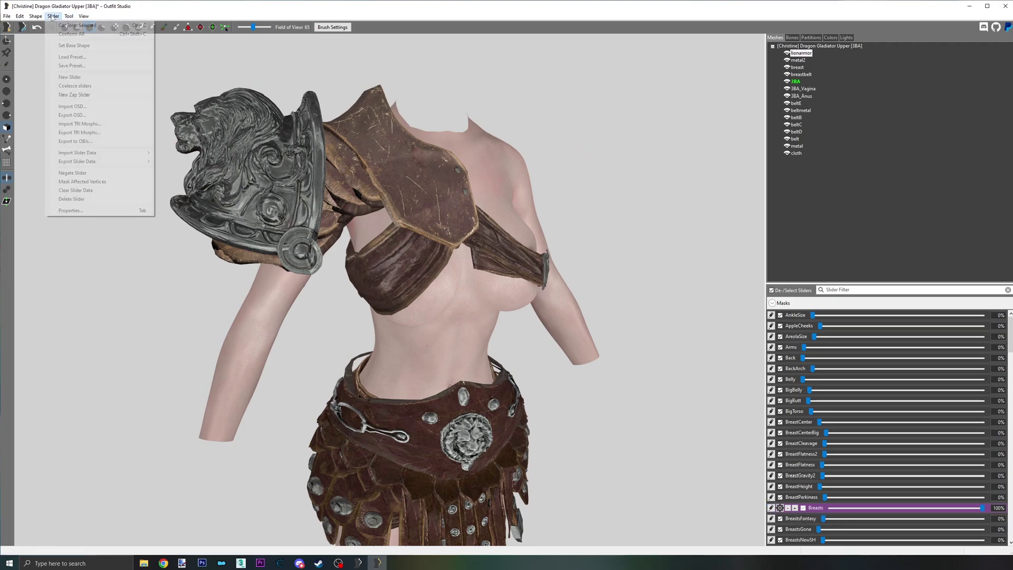
left_click(90, 192)
left_click(567, 284)
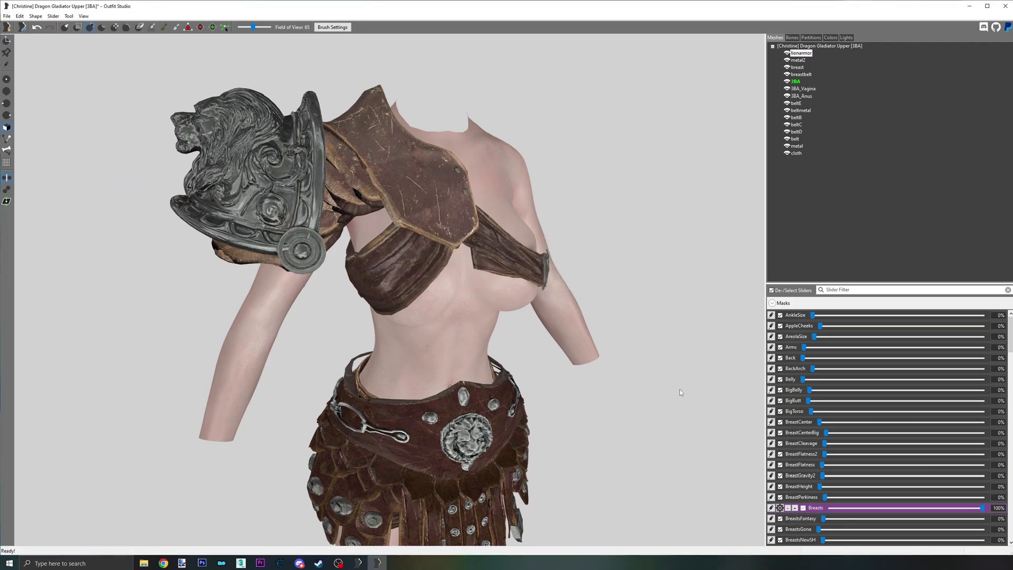
- Clear lionarmor's BreastsFantasy, BreastsGone and BreastsNewSH slider data
left_click(771, 508)
left_click(771, 518)
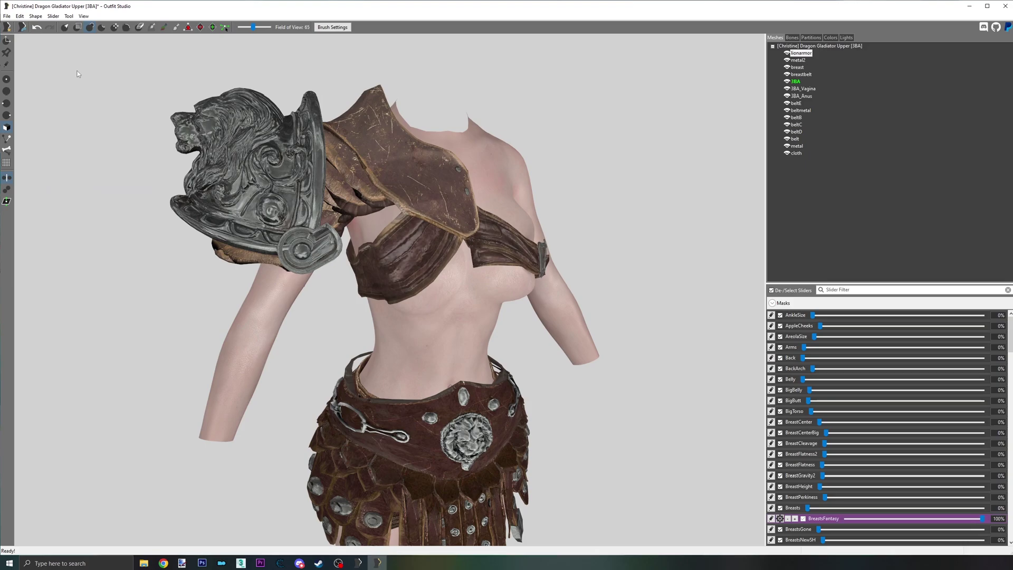
left_click(53, 16)
left_click(91, 191)
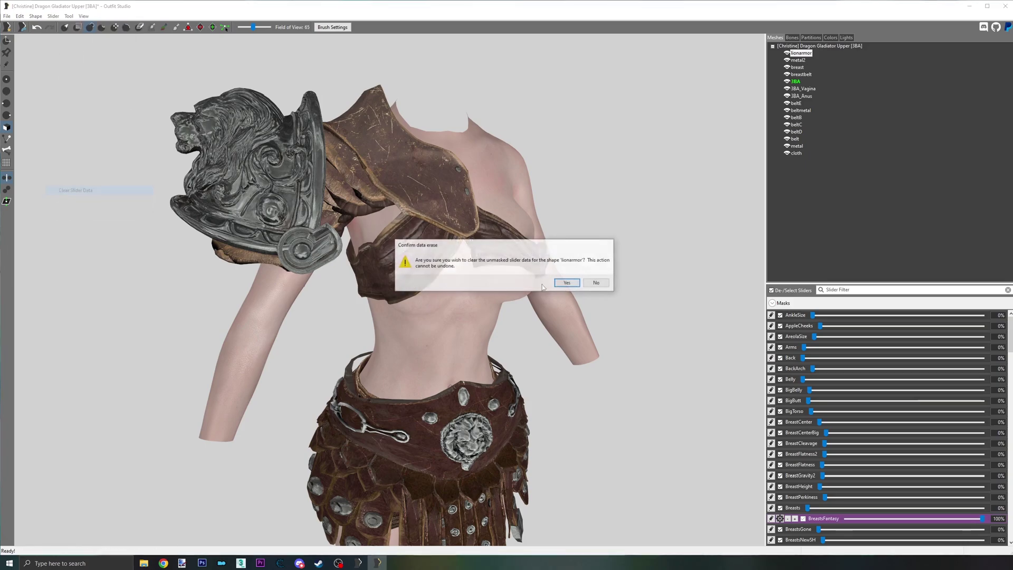
left_click(567, 284)
left_click(771, 518)
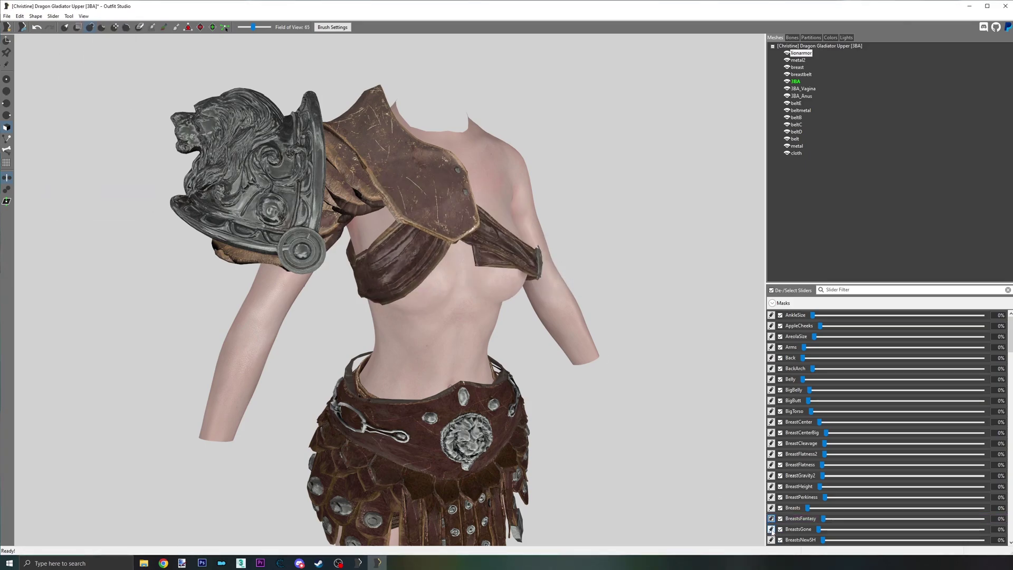
left_click(771, 529)
left_click(53, 16)
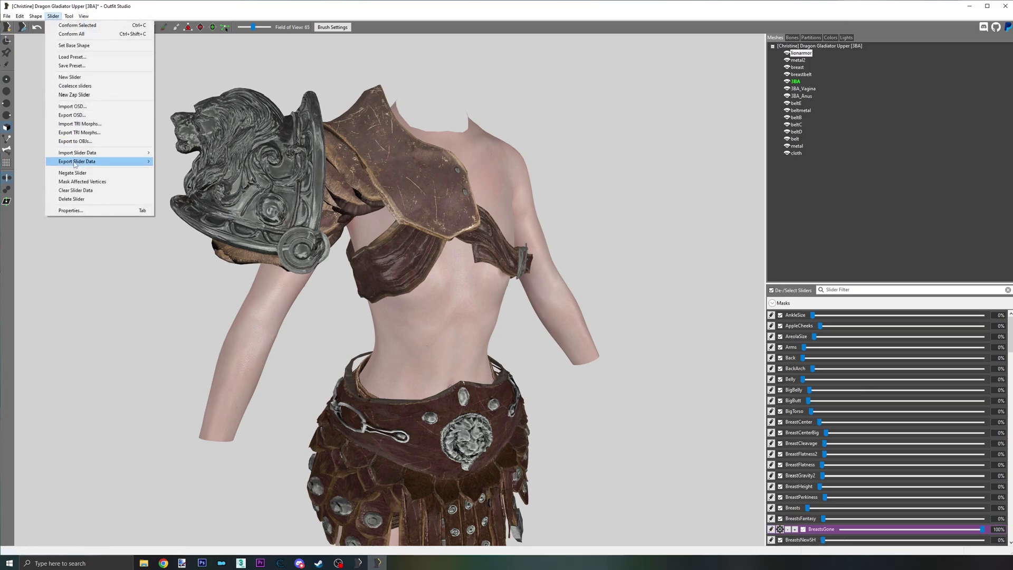
left_click(75, 190)
left_click(568, 284)
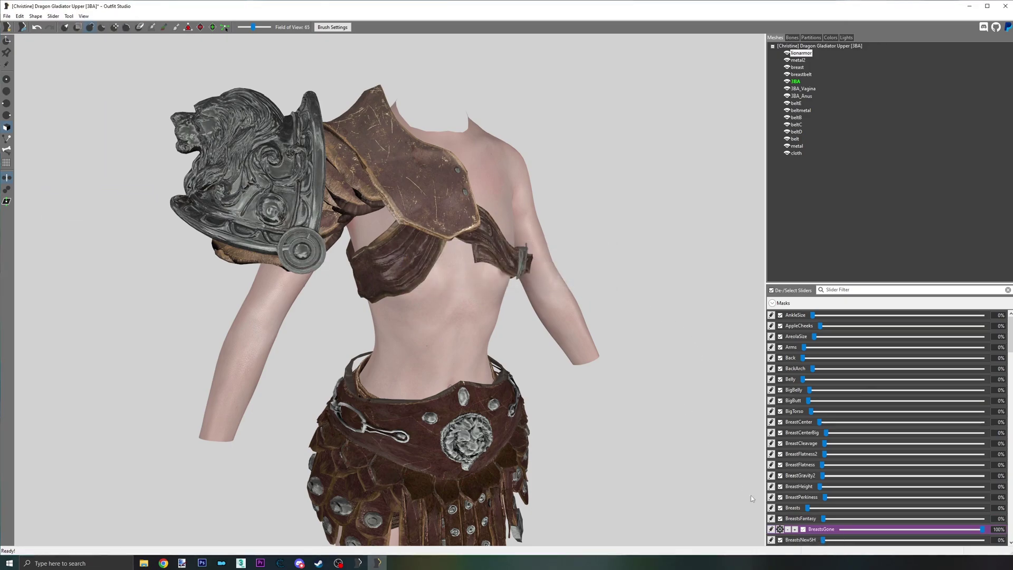
left_click(771, 539)
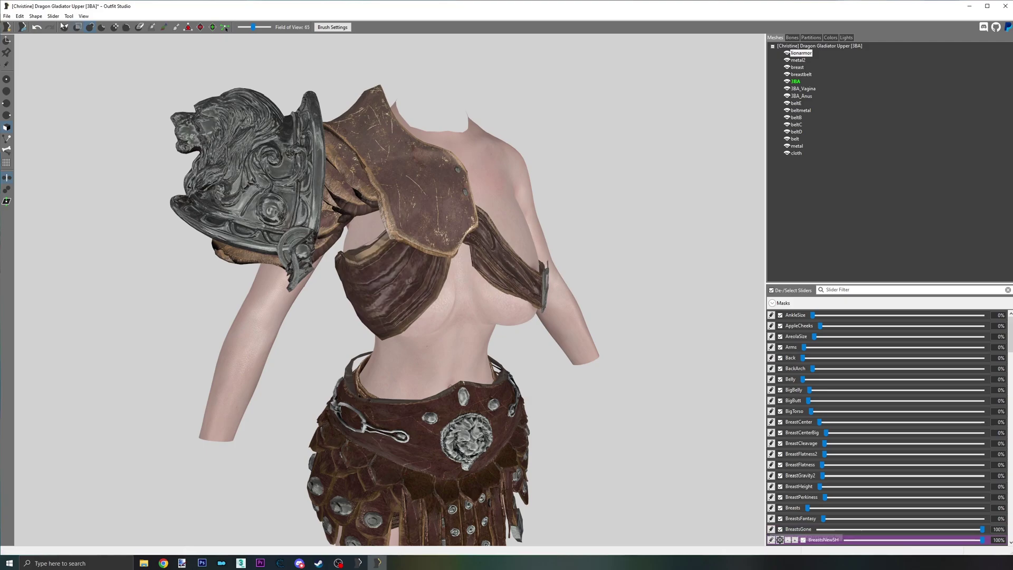
left_click(53, 15)
left_click(76, 190)
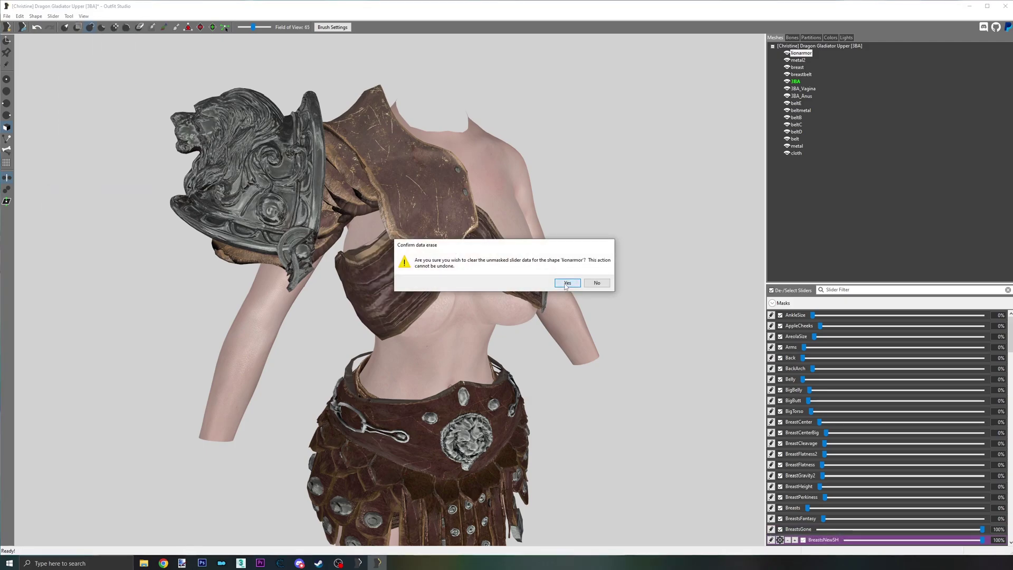
left_click(566, 283)
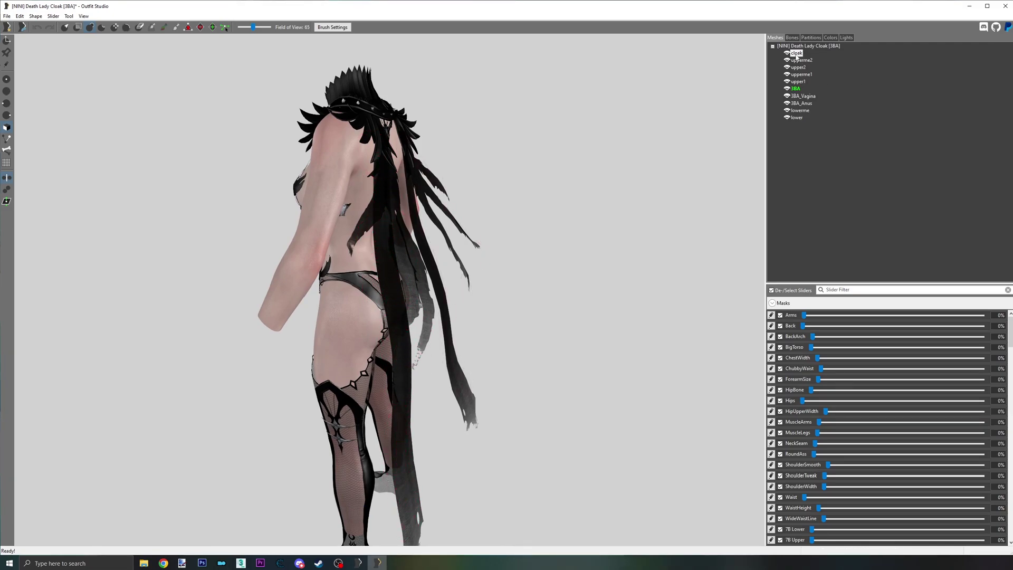
- Rotate the Death Lady Cloak model around to a side view
right_click_drag(615, 257, 551, 222)
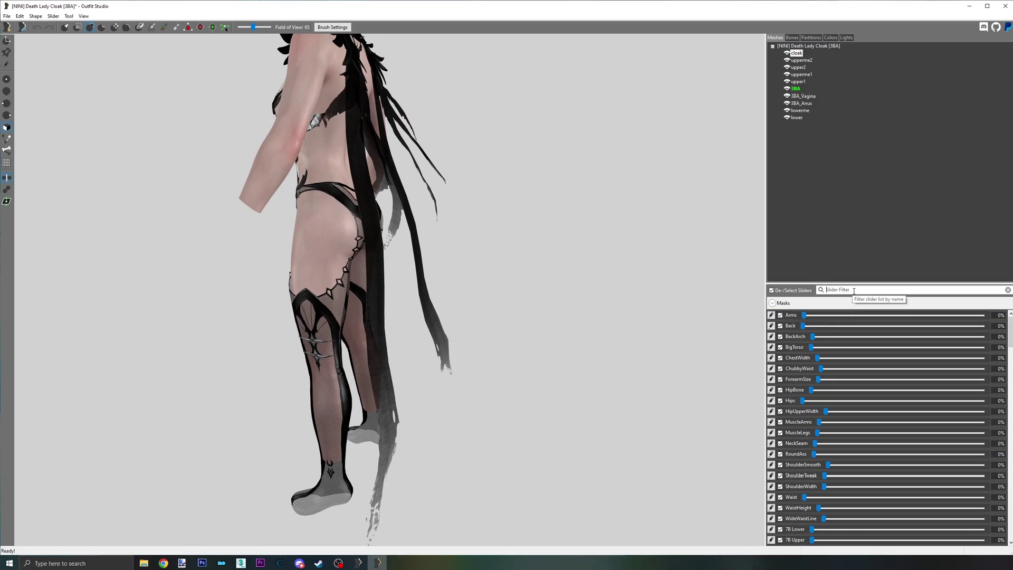
- Filter sliders by 'butt' and preview BigButt and ChubbyButt on the cloak from the side
type("butt")
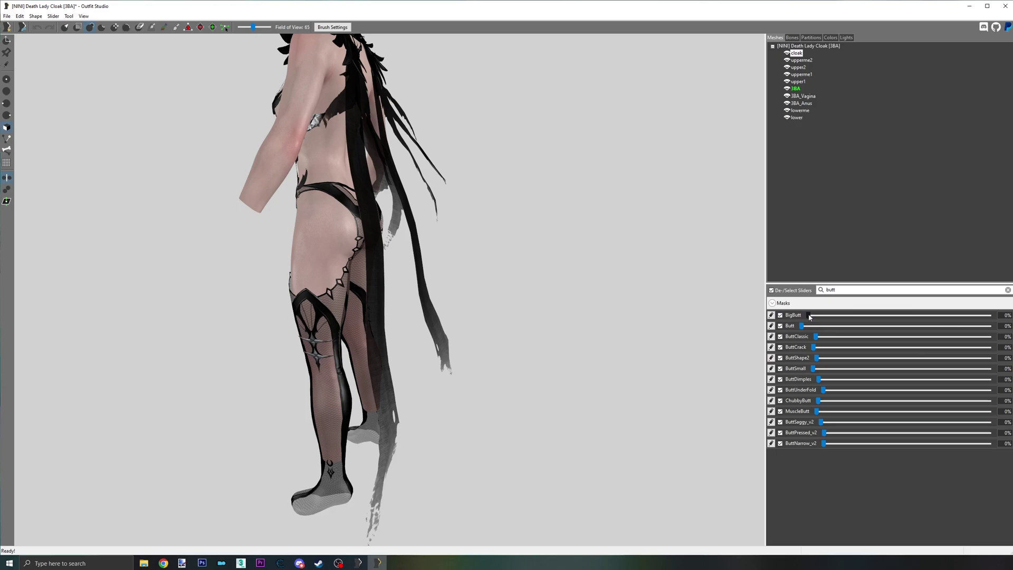
right_click_drag(638, 313, 668, 313)
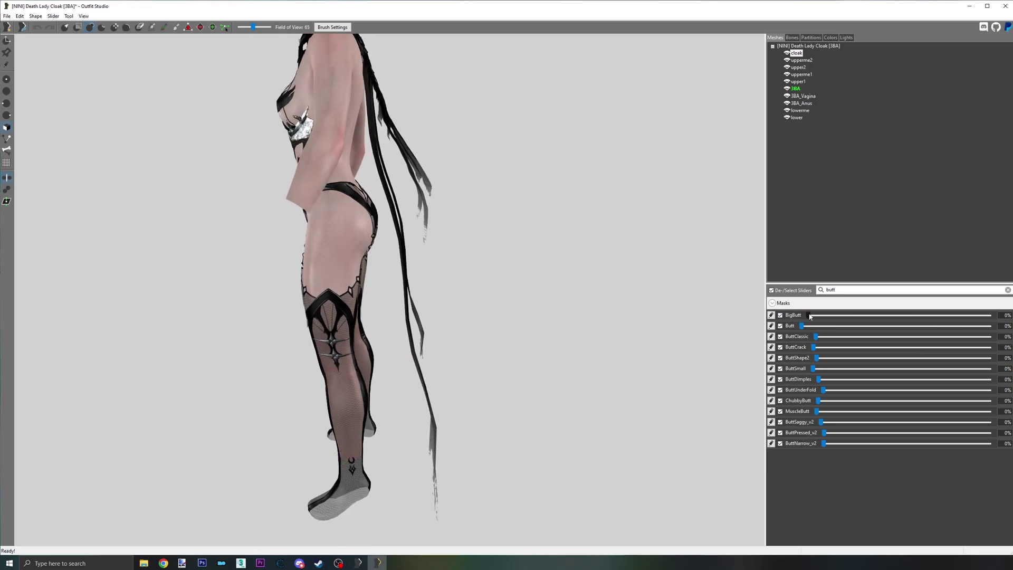
mouse_move(811, 316)
left_mouse_down()
mouse_move(842, 314)
mouse_move(769, 319)
mouse_move(865, 326)
mouse_move(800, 326)
left_mouse_up()
mouse_move(820, 402)
left_mouse_down()
mouse_move(989, 401)
mouse_move(818, 401)
left_mouse_up()
- Clear the cloak's BigButt and Butt slider data
left_click(772, 316)
left_click(53, 16)
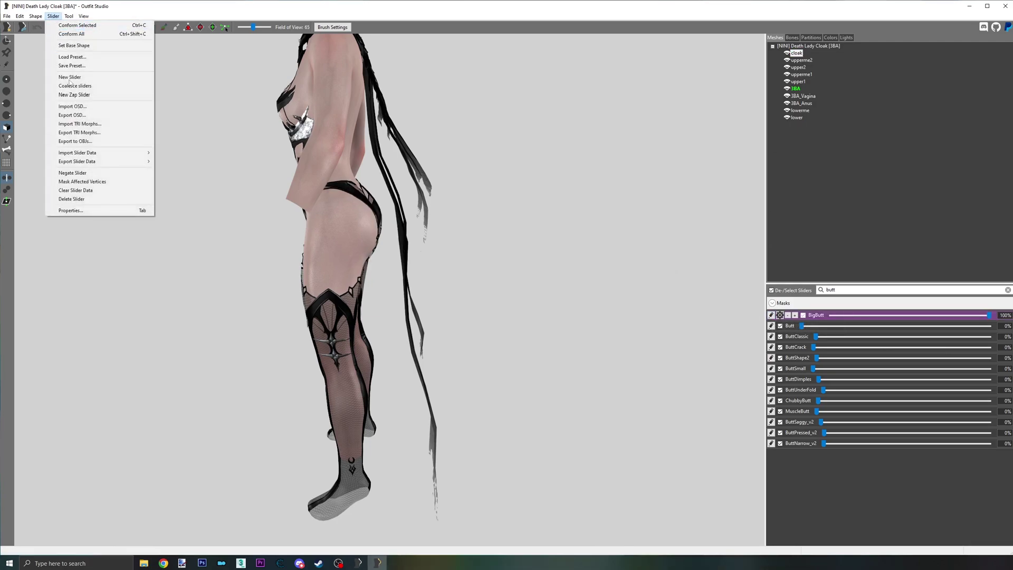
left_click(109, 195)
left_click(570, 281)
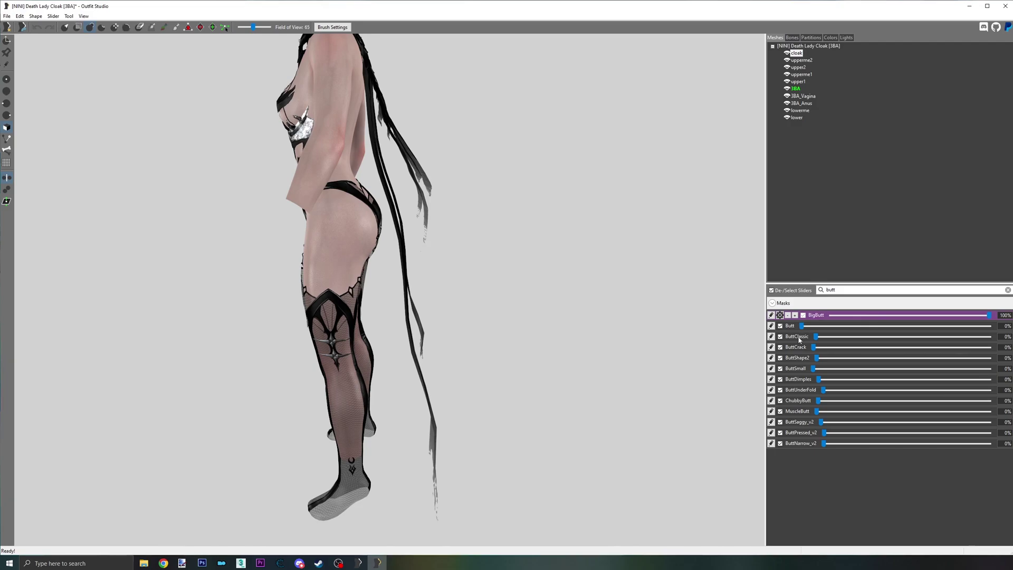
left_click(772, 325)
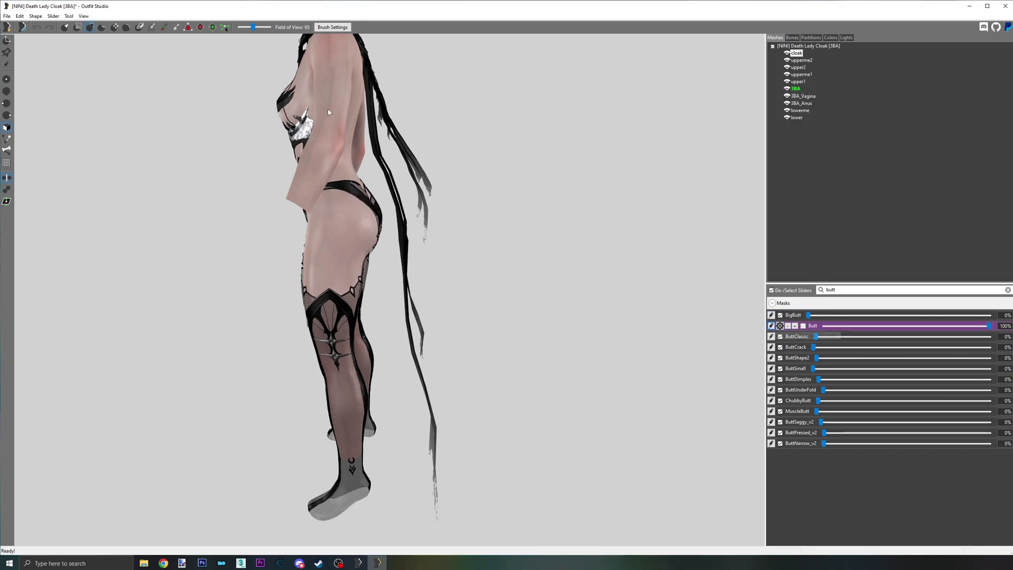
left_click(53, 16)
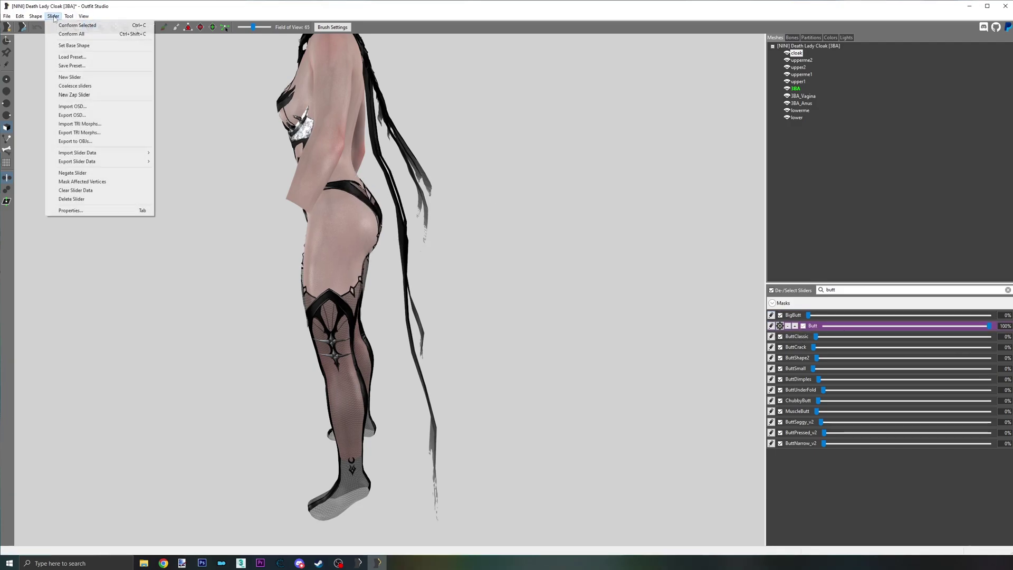
left_click(88, 191)
left_click(569, 280)
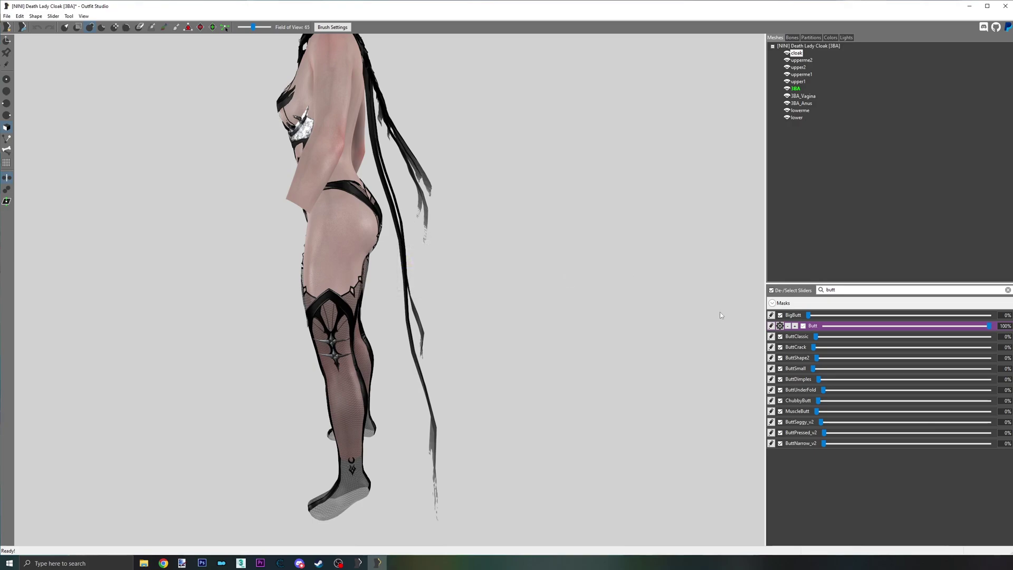
left_click(772, 325)
- Clear the cloak's ButtSmall, ChubbyButt and MuscleButt slider data
left_click(771, 368)
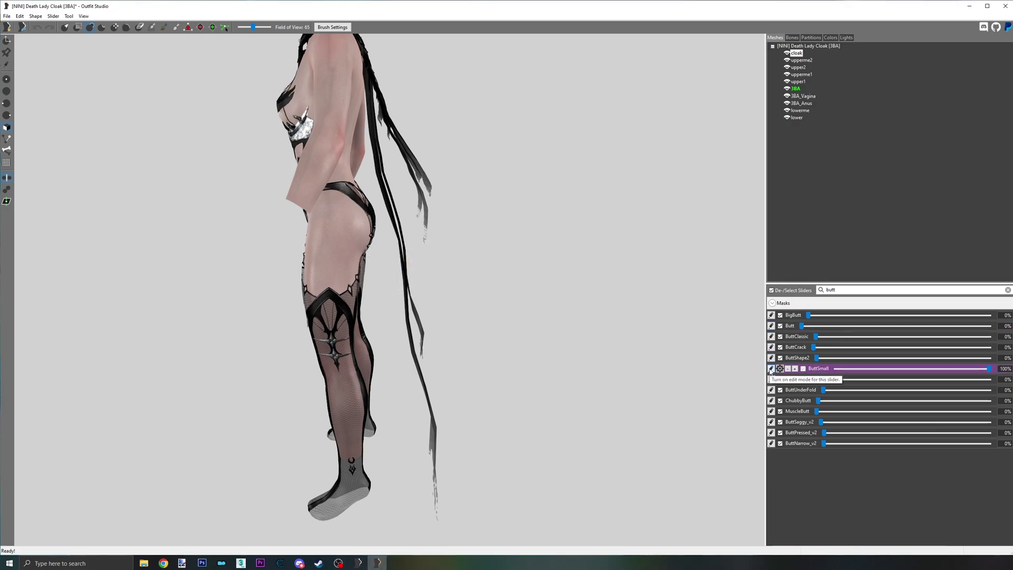
left_click(53, 16)
left_click(82, 199)
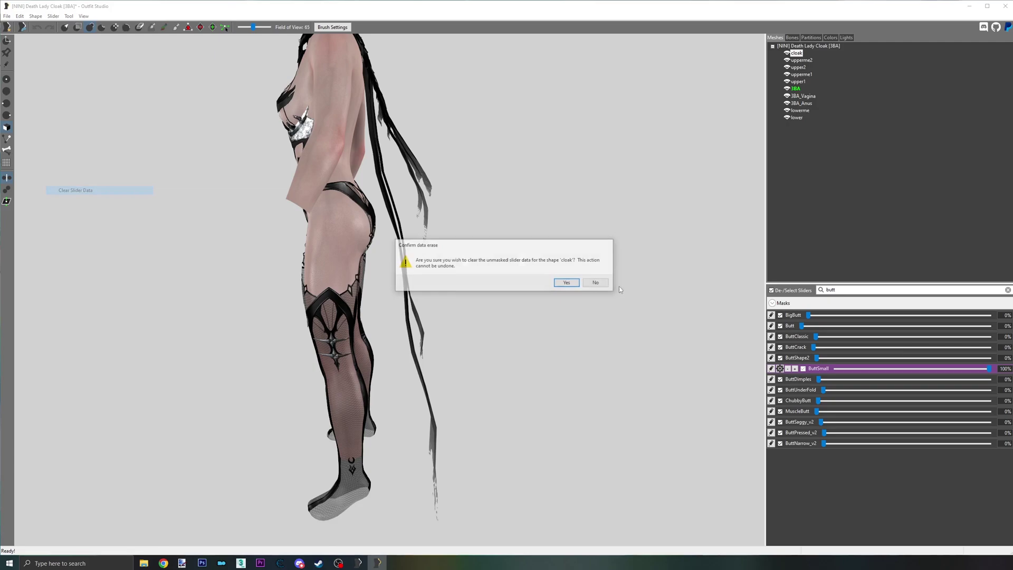
left_click(567, 283)
left_click(772, 369)
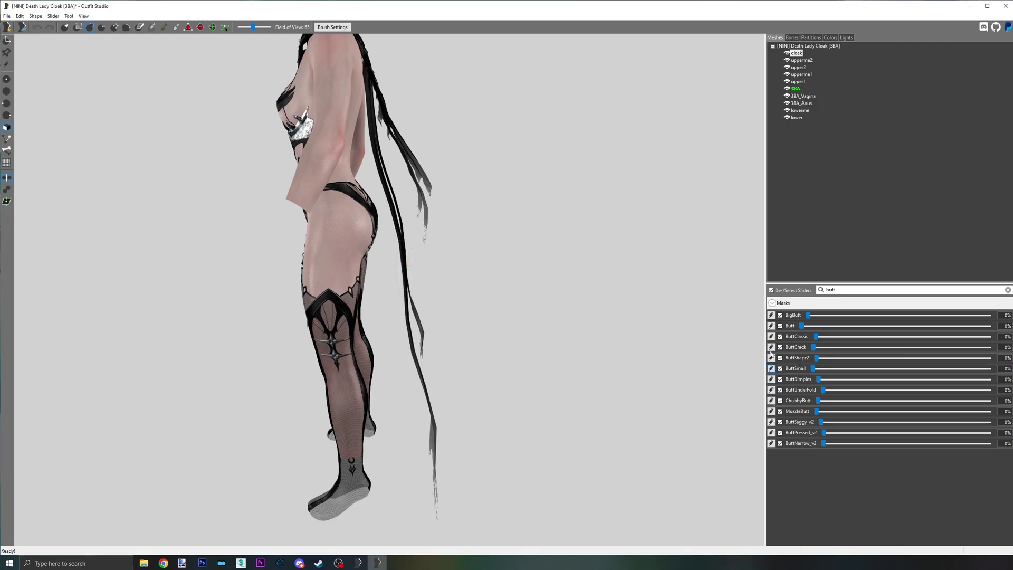
left_click(771, 402)
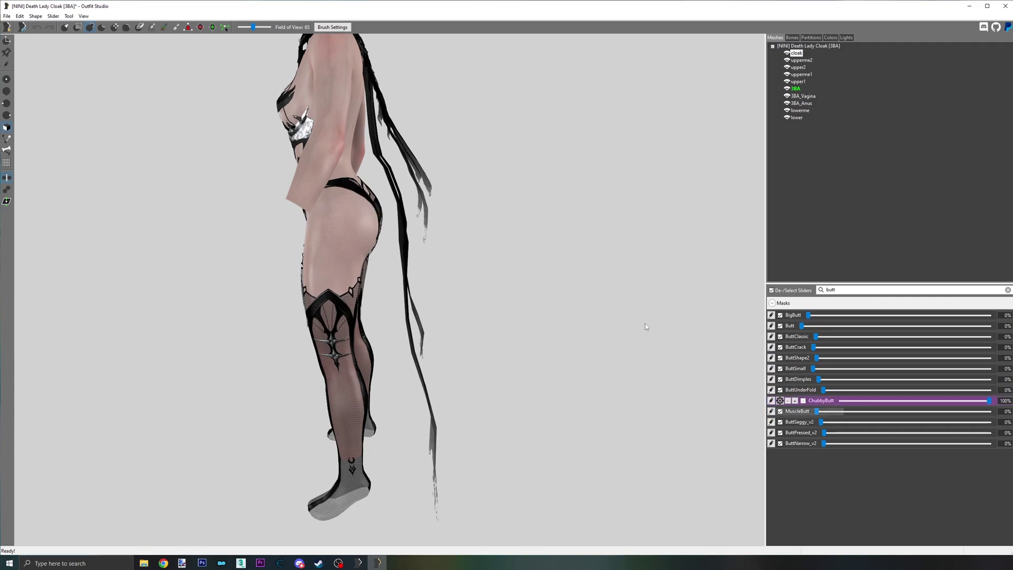
left_click(53, 16)
left_click(83, 198)
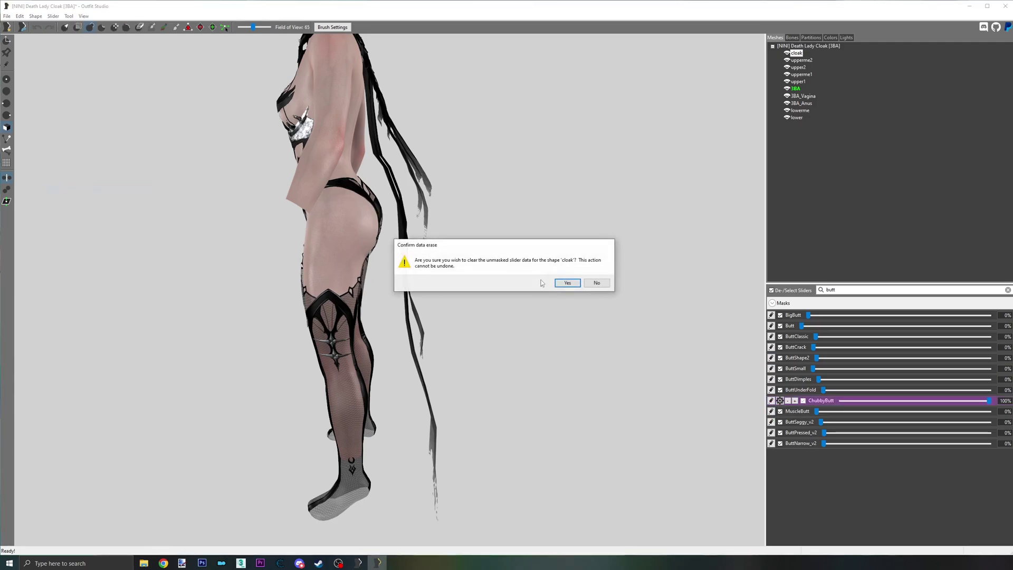
left_click(554, 283)
left_click(771, 400)
left_click(771, 411)
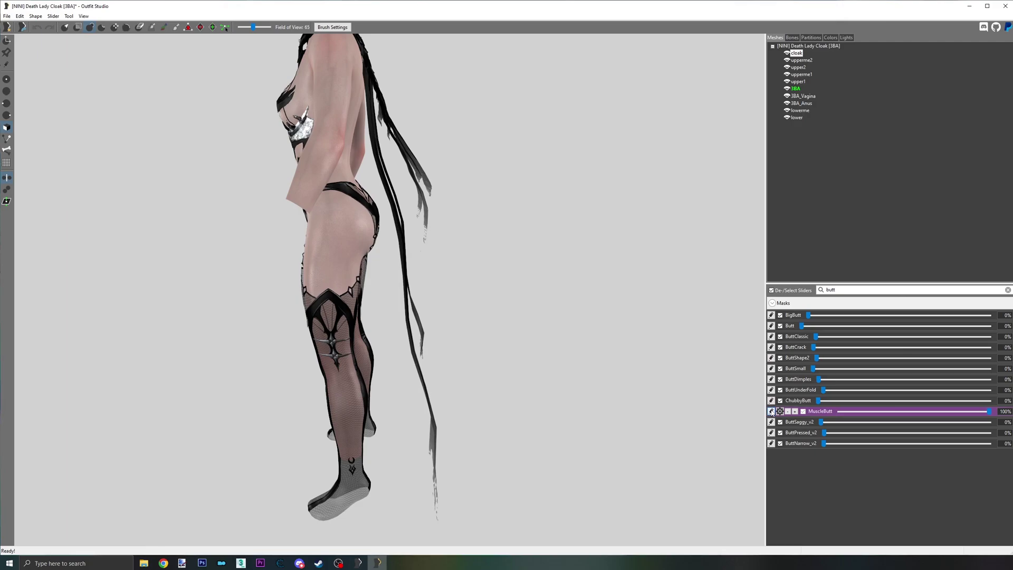
left_click(54, 16)
left_click(71, 199)
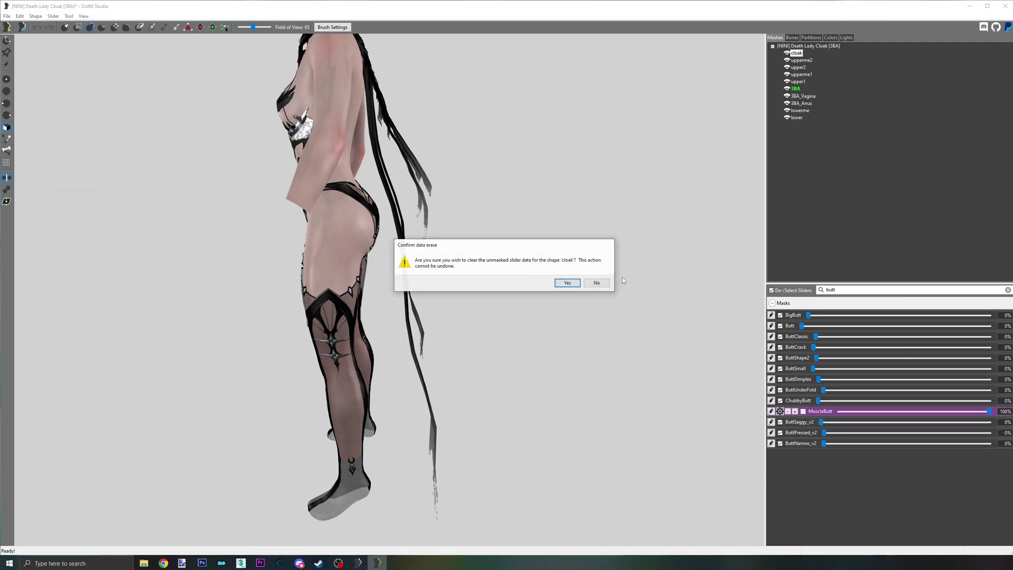
left_click(569, 283)
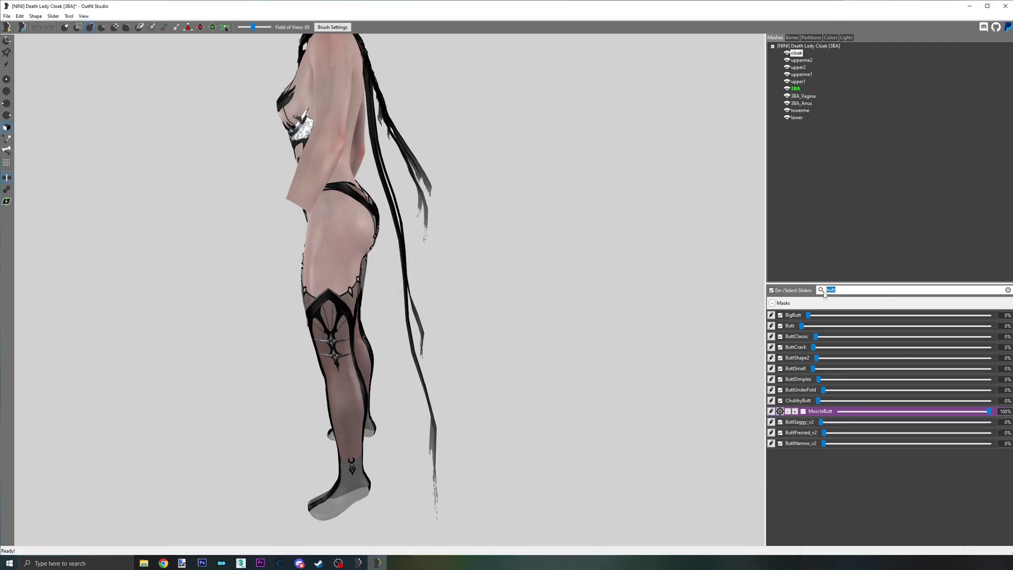
- Filter sliders by 'hi' and clear the cloak's Hips slider data
type("hip")
left_click(771, 315)
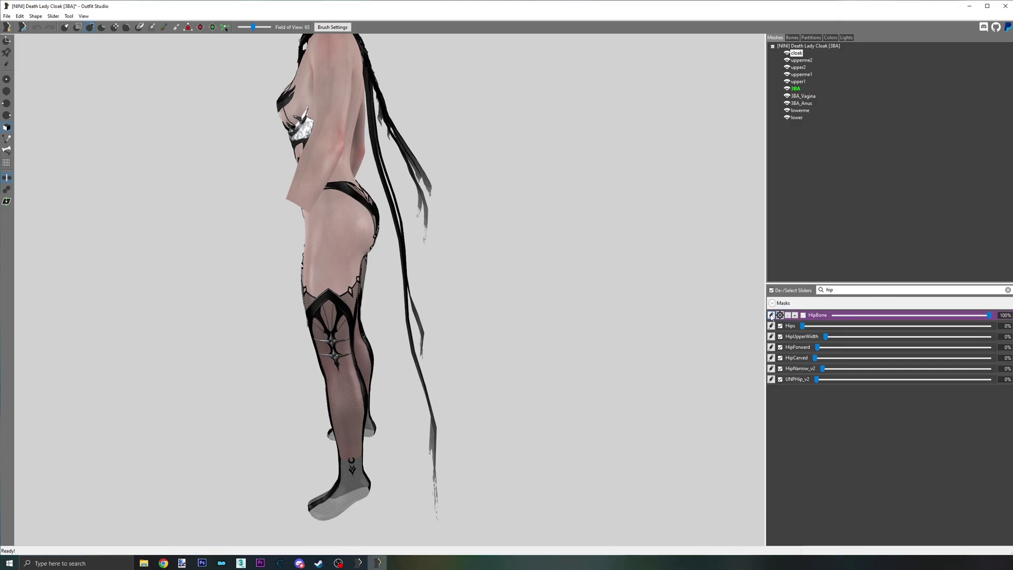
left_click(771, 315)
left_click(771, 326)
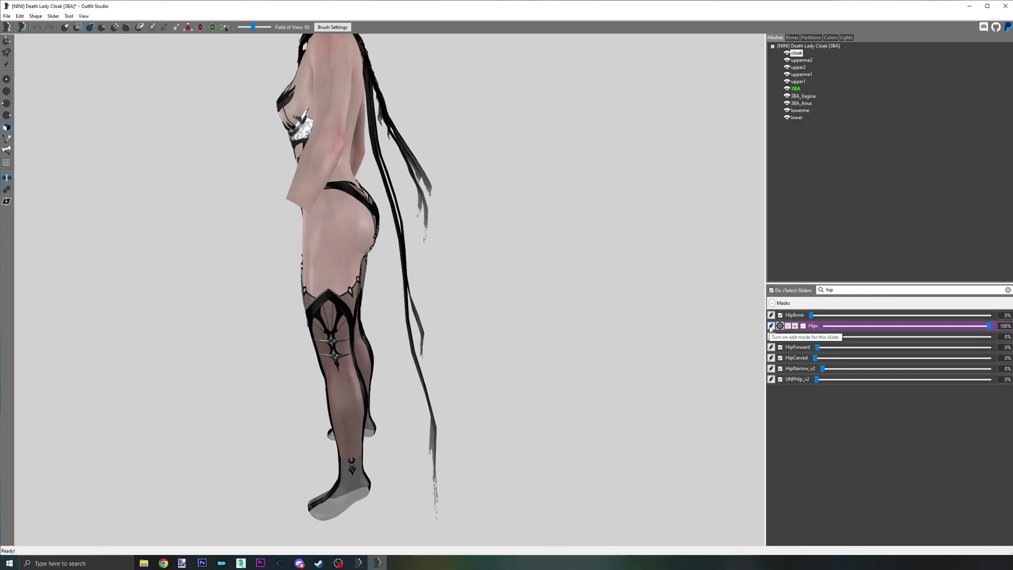
left_click(58, 17)
left_click(87, 194)
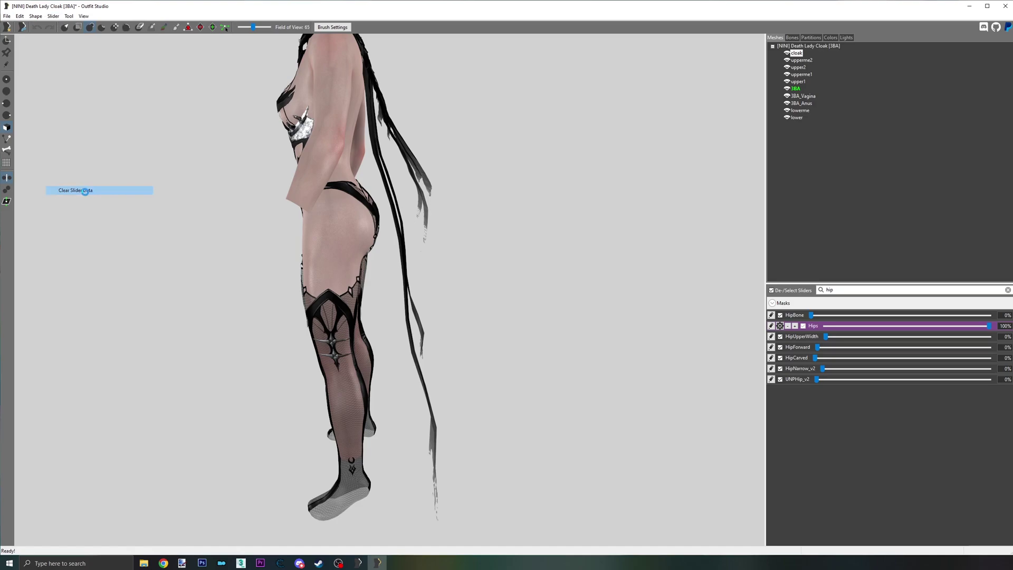
left_click(571, 283)
left_click(771, 326)
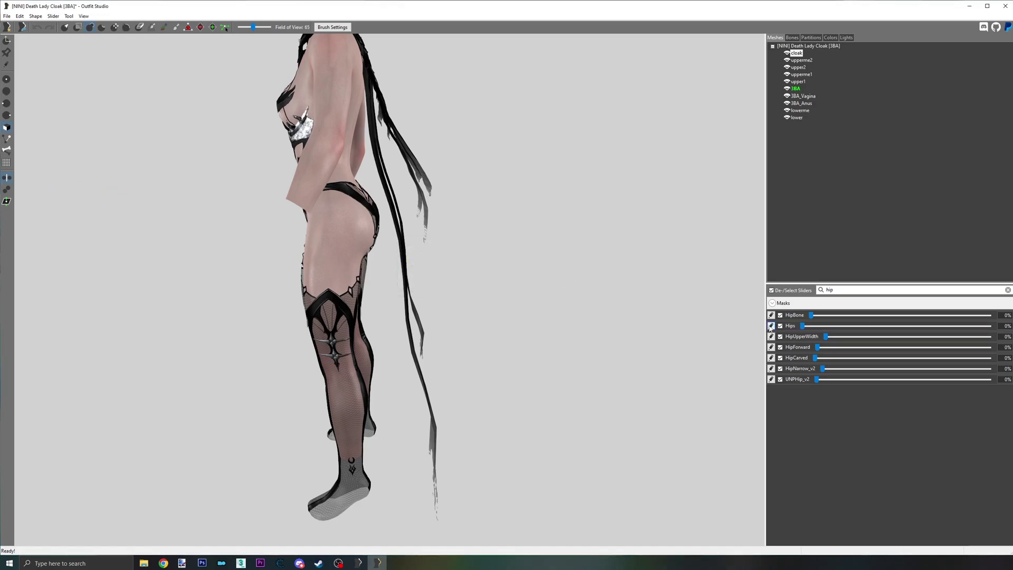
- Preview HipForward on the cloak, clear its slider data, and recheck it at full strength
left_click(771, 347)
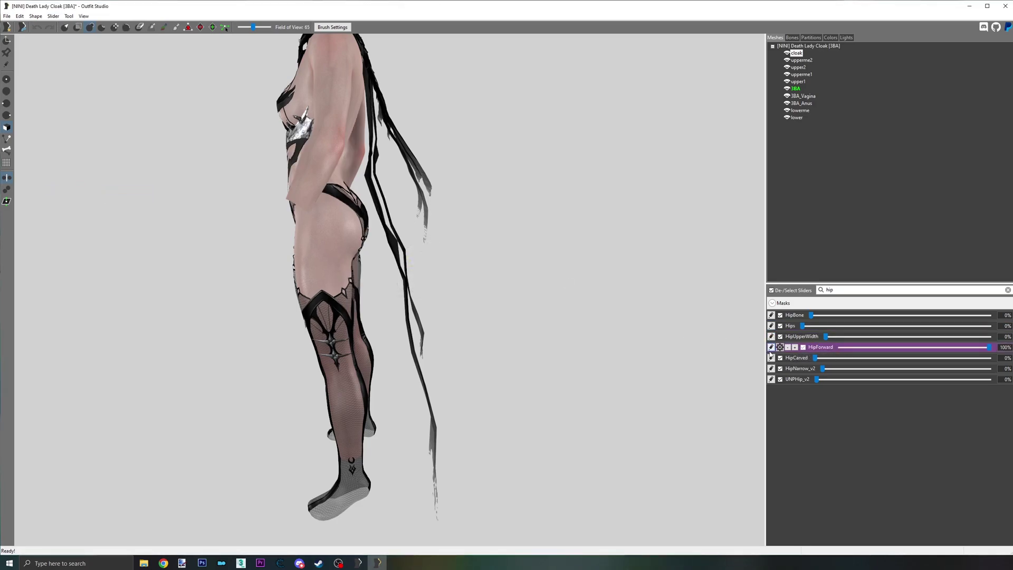
left_click(771, 347)
left_click_drag(824, 349, 952, 347)
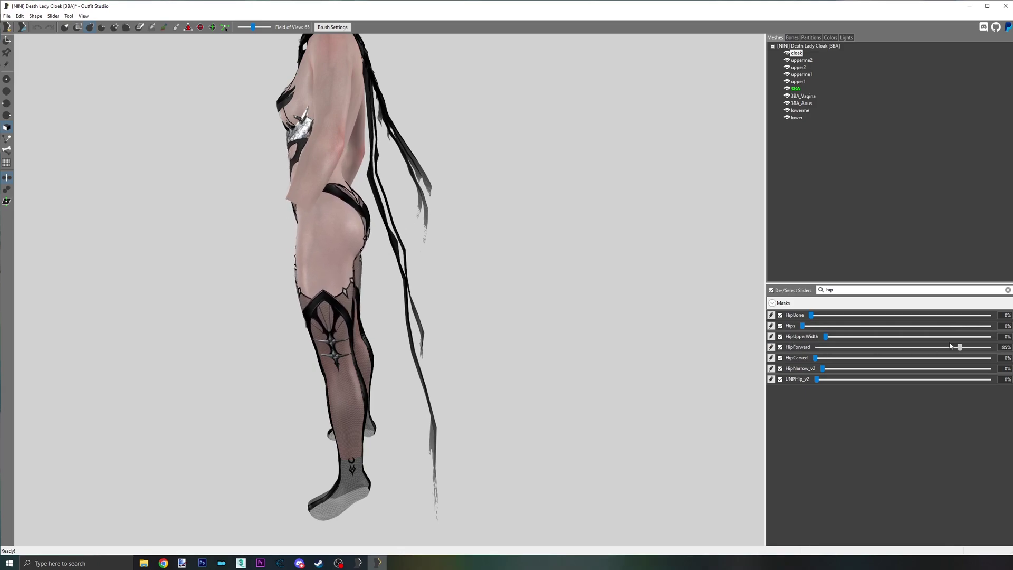
left_click(772, 347)
left_click(53, 16)
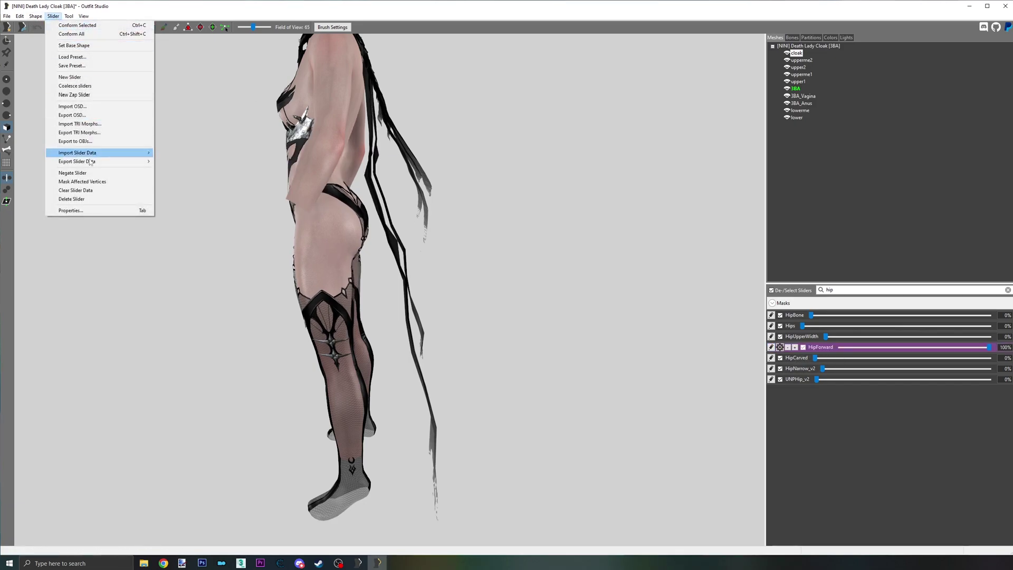
left_click(79, 192)
left_click(568, 283)
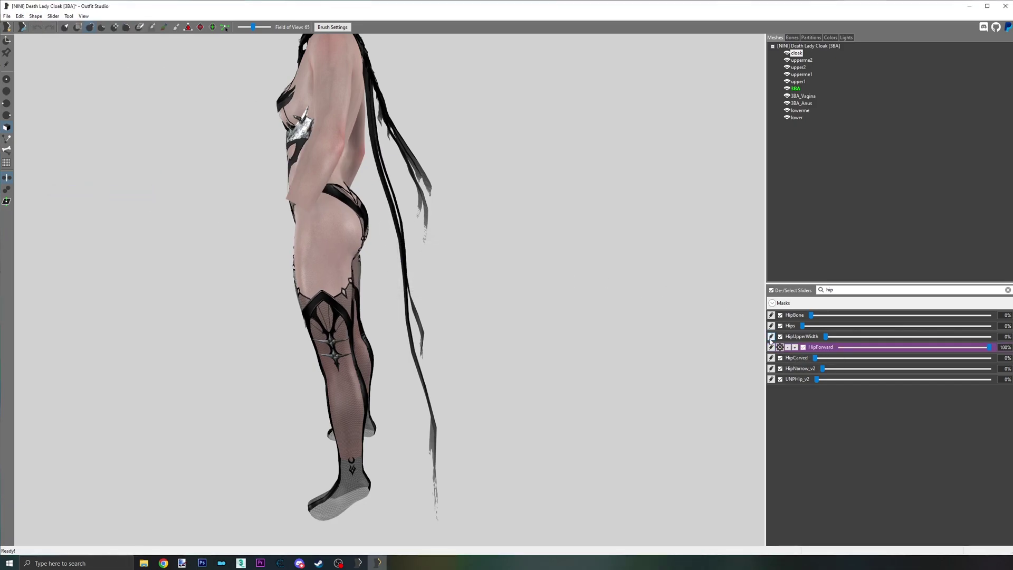
left_click(771, 347)
mouse_move(818, 350)
left_mouse_down()
mouse_move(831, 346)
mouse_move(751, 356)
mouse_move(989, 347)
mouse_move(819, 347)
mouse_move(837, 347)
mouse_move(822, 330)
left_mouse_up()
- Filter sliders by '7b', preview 7B Lower, and clear its data from the cloak
double_click(837, 289)
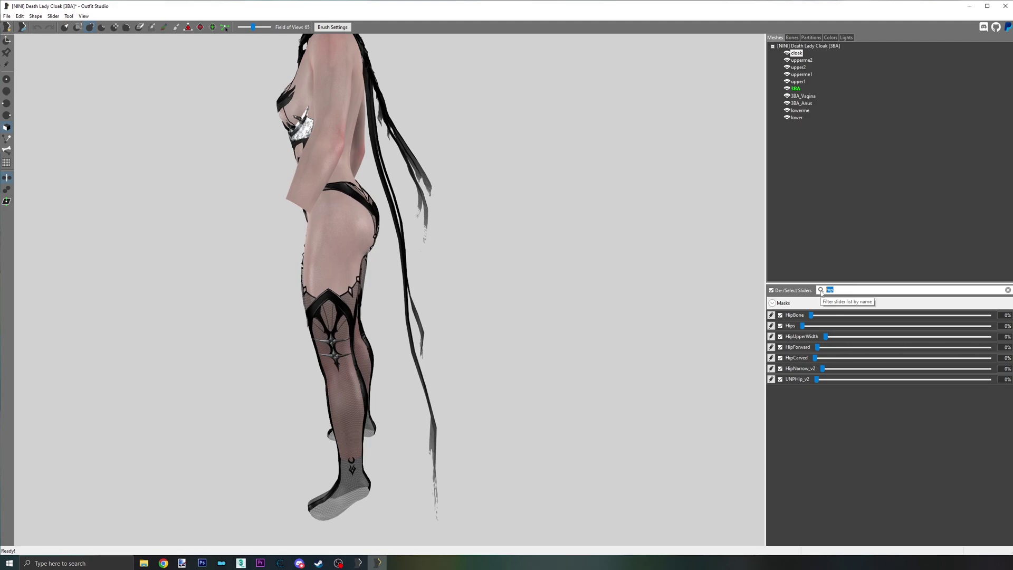
type("7b")
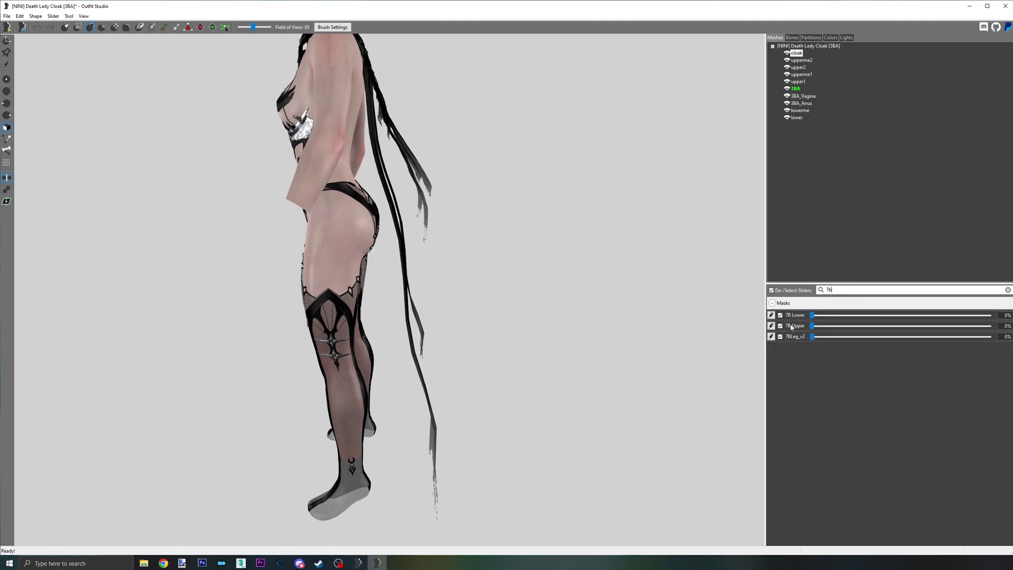
left_click_drag(813, 315, 914, 315)
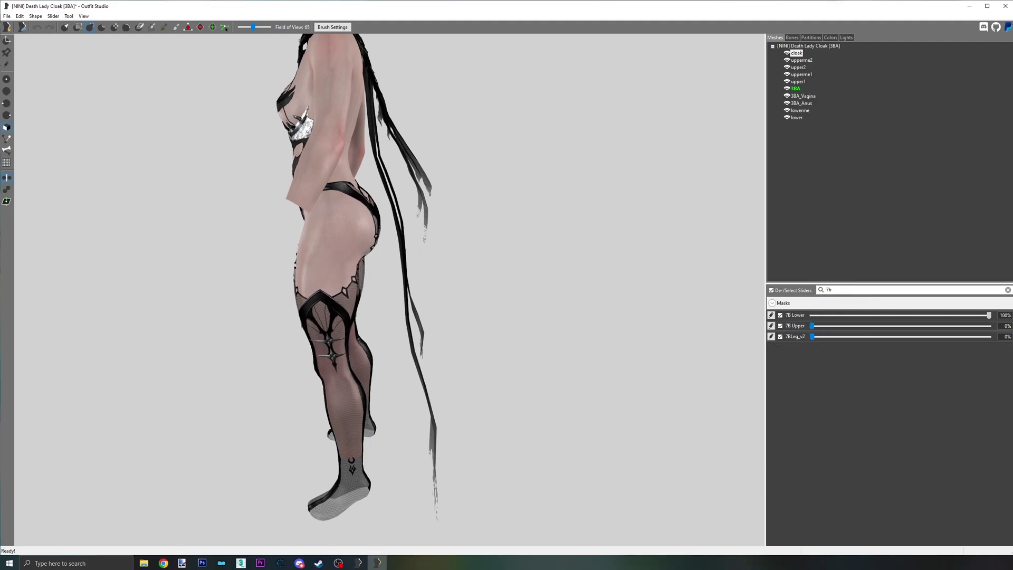
left_click(771, 315)
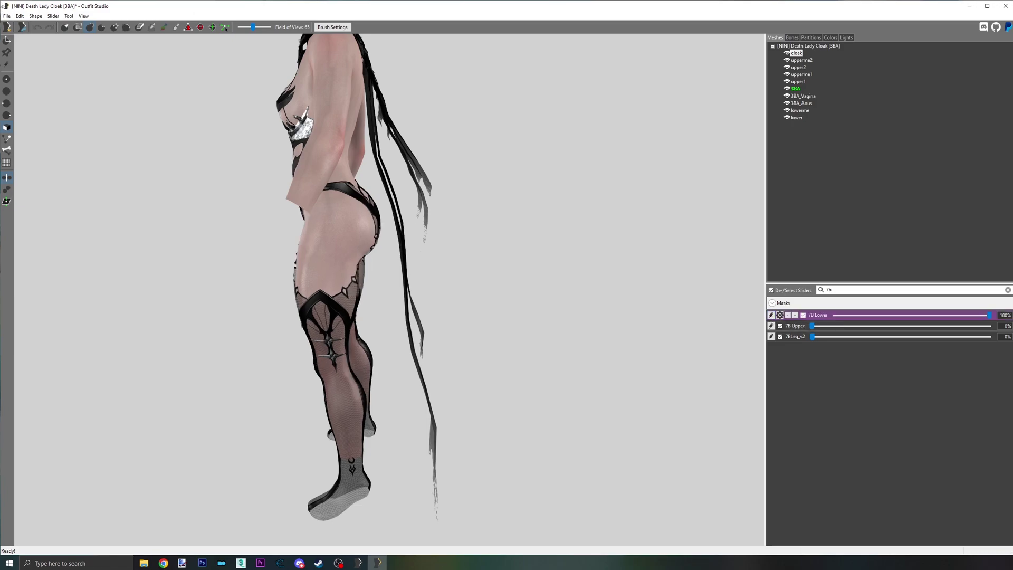
left_click(53, 16)
left_click(89, 190)
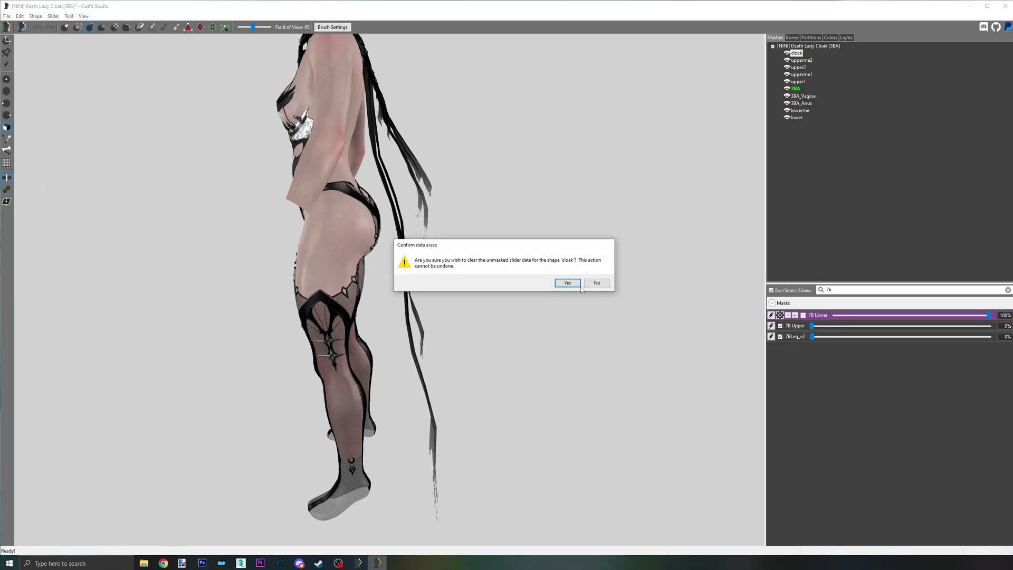
left_click(568, 285)
left_click(771, 315)
- Look at the 7BLeg_v2 slider without clearing it, then empty the filter to list all sliders
left_click(771, 336)
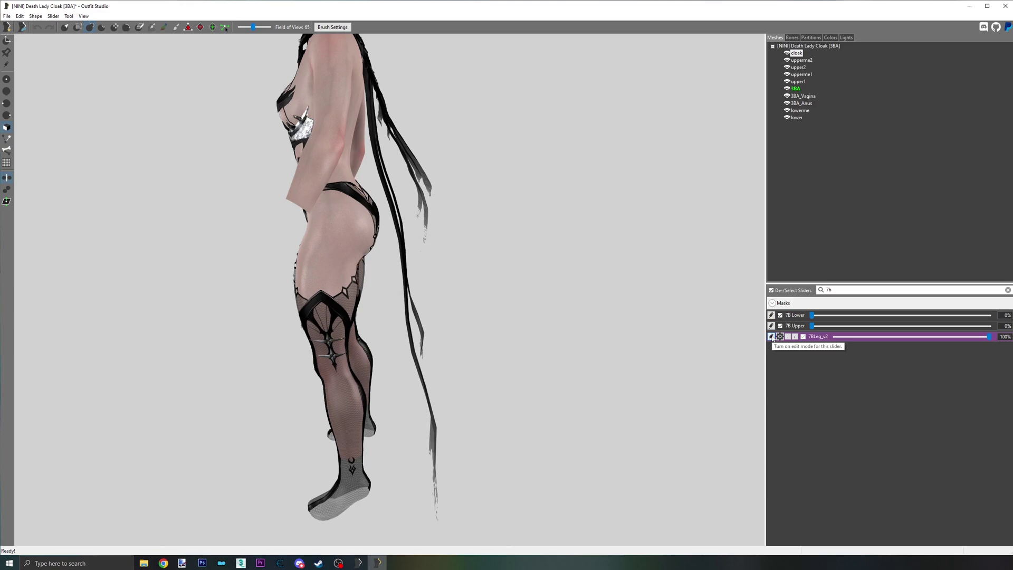
left_click(771, 337)
left_click(772, 336)
left_click(771, 336)
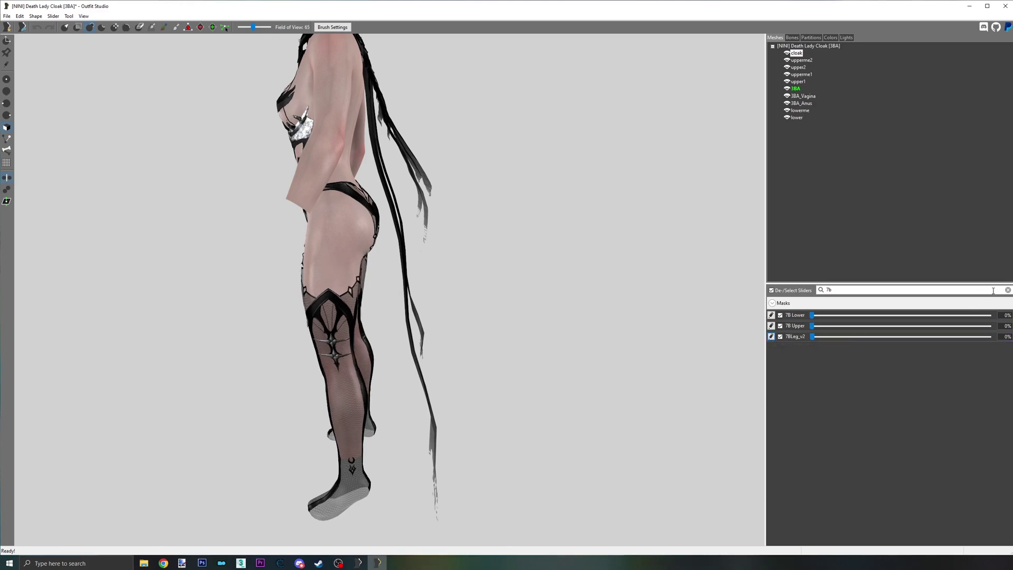
left_click(820, 290)
key("BackSpace")
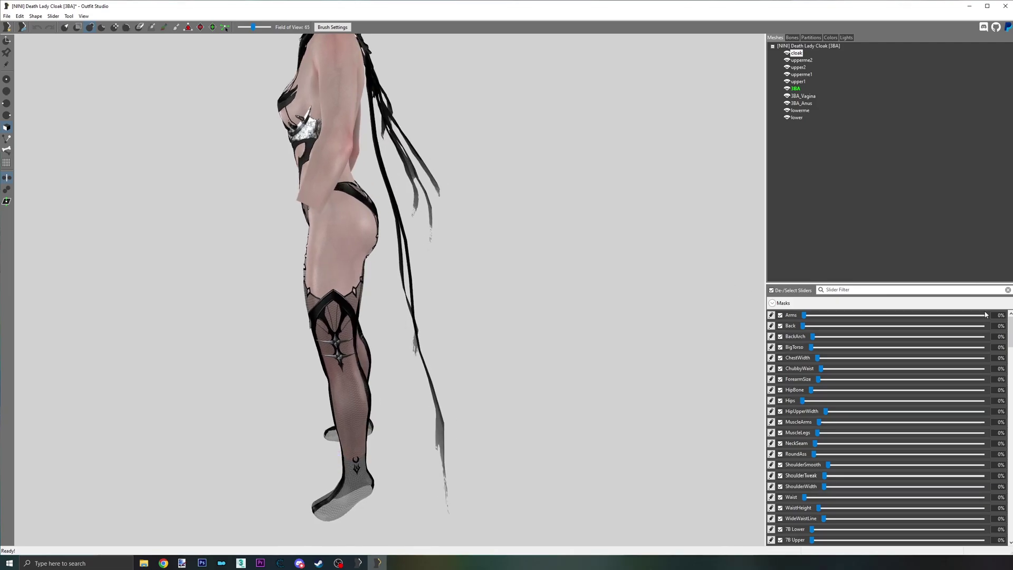